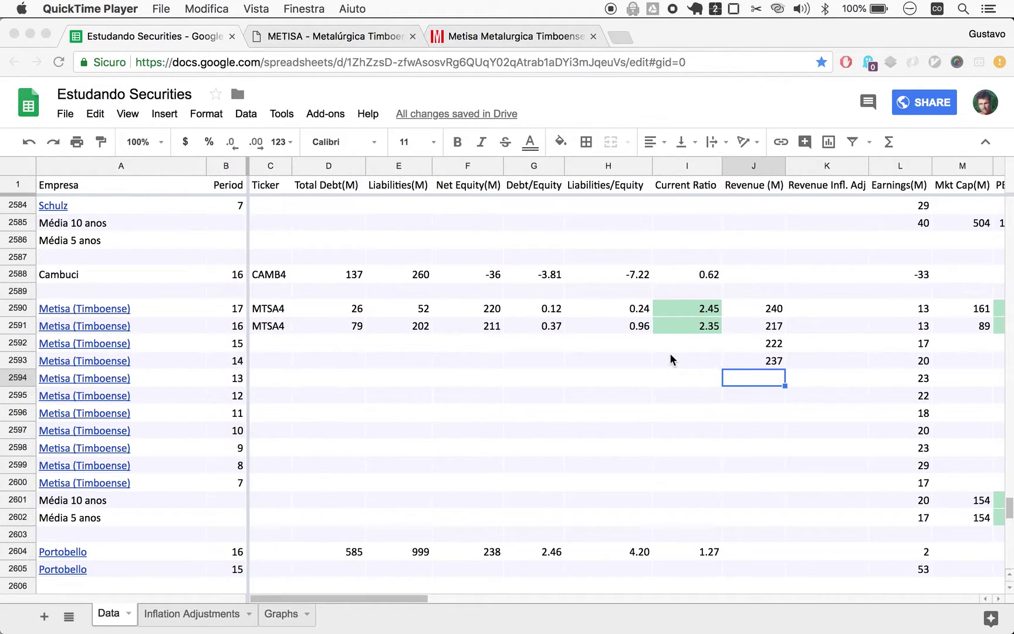
{"action": "scroll", "coordinate": [669, 353], "scroll_direction": "right", "scroll_amount": 3}
{"action": "scroll", "coordinate": [670, 353], "scroll_direction": "left", "scroll_amount": 3}
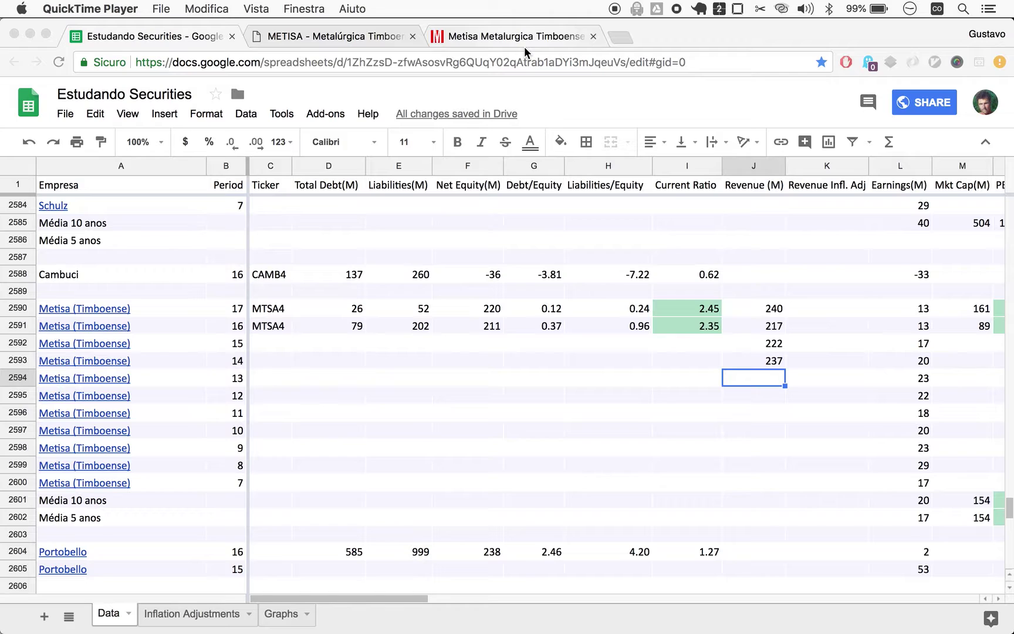
Check Metisa's Demonstrações Contábeis page for which years' financial statements are available to download
{"action": "left_click", "coordinate": [343, 36]}
{"action": "left_click", "coordinate": [343, 36]}
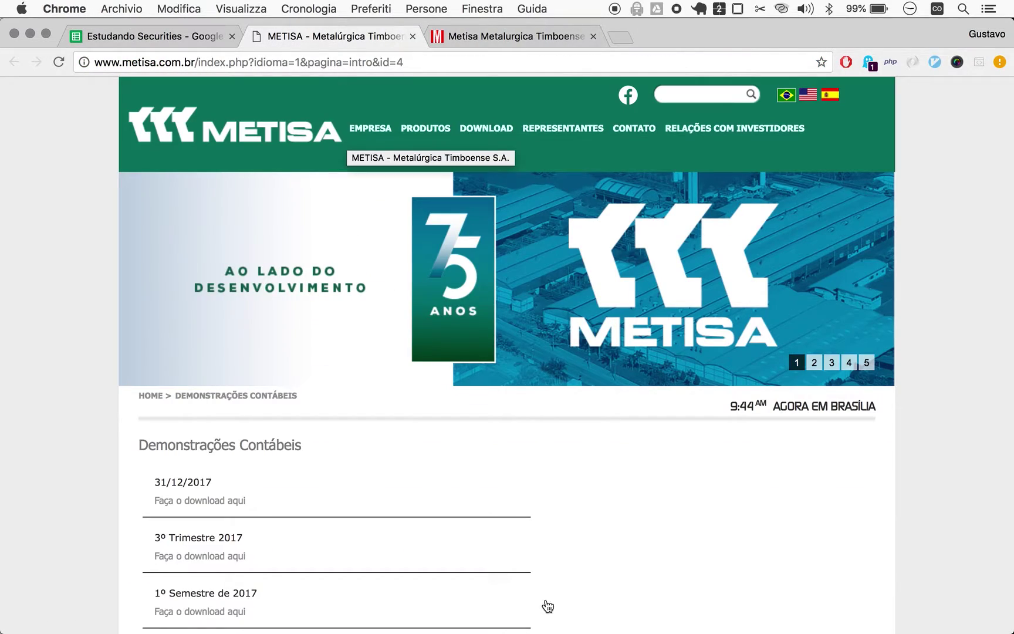
{"action": "scroll", "coordinate": [546, 604], "scroll_direction": "down", "scroll_amount": 5}
{"action": "scroll", "coordinate": [546, 604], "scroll_direction": "down", "scroll_amount": 5}
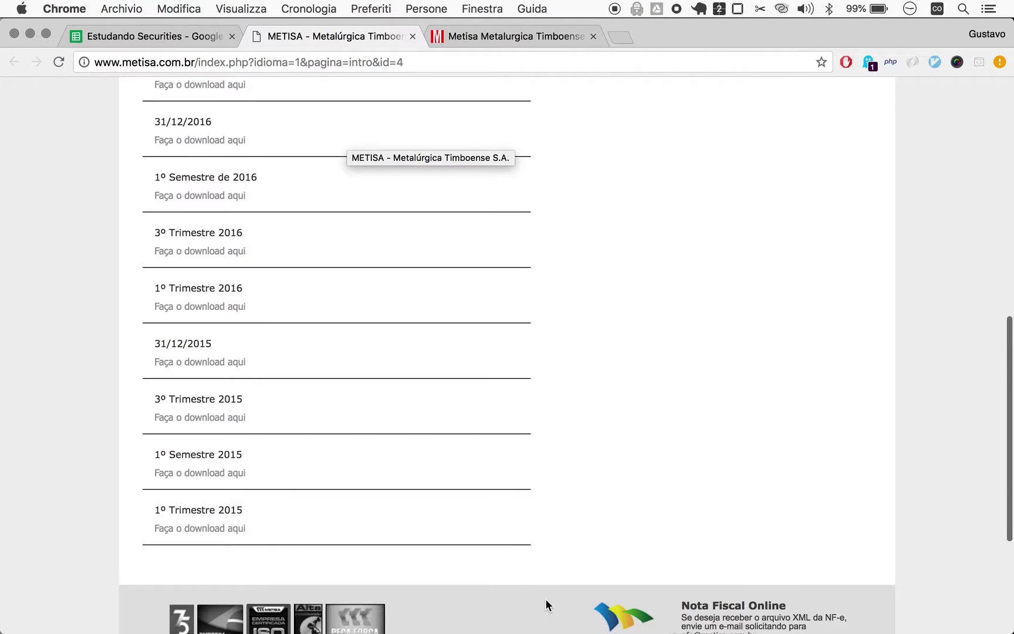
{"action": "scroll", "coordinate": [546, 601], "scroll_direction": "up", "scroll_amount": 10}
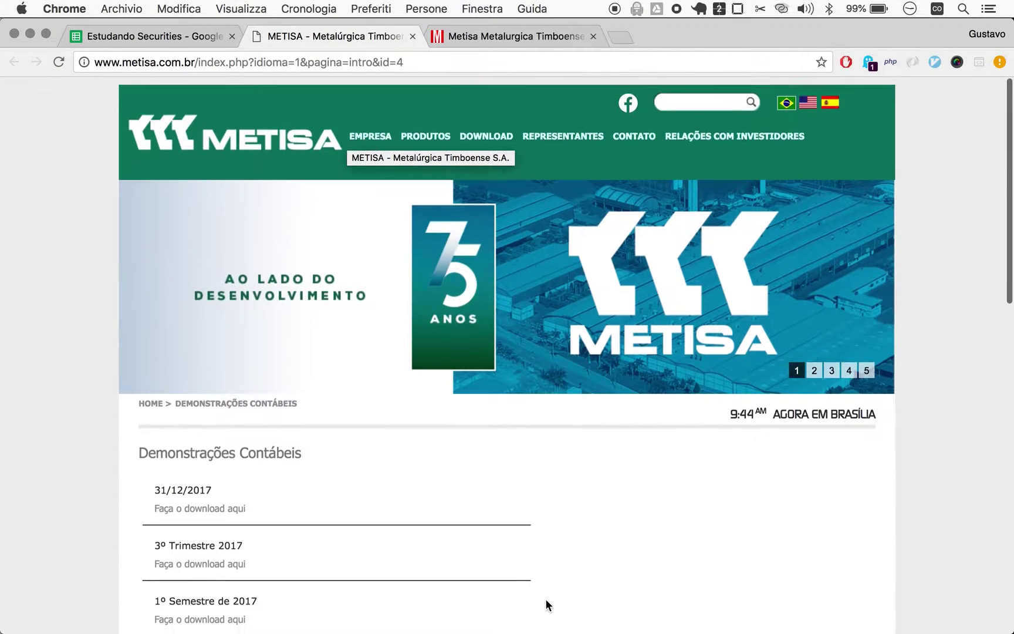
Show the second page of Metisa's filings on Morningstar and check which period's revenue is missing in the spreadsheet
{"action": "left_click", "coordinate": [492, 41]}
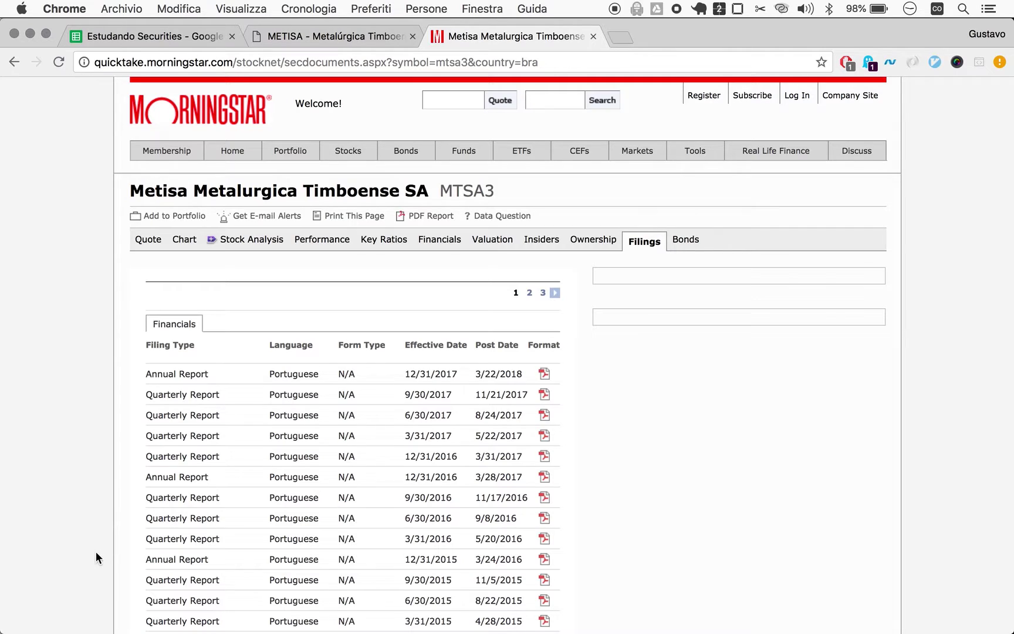
{"action": "scroll", "coordinate": [96, 554], "scroll_direction": "down", "scroll_amount": 5}
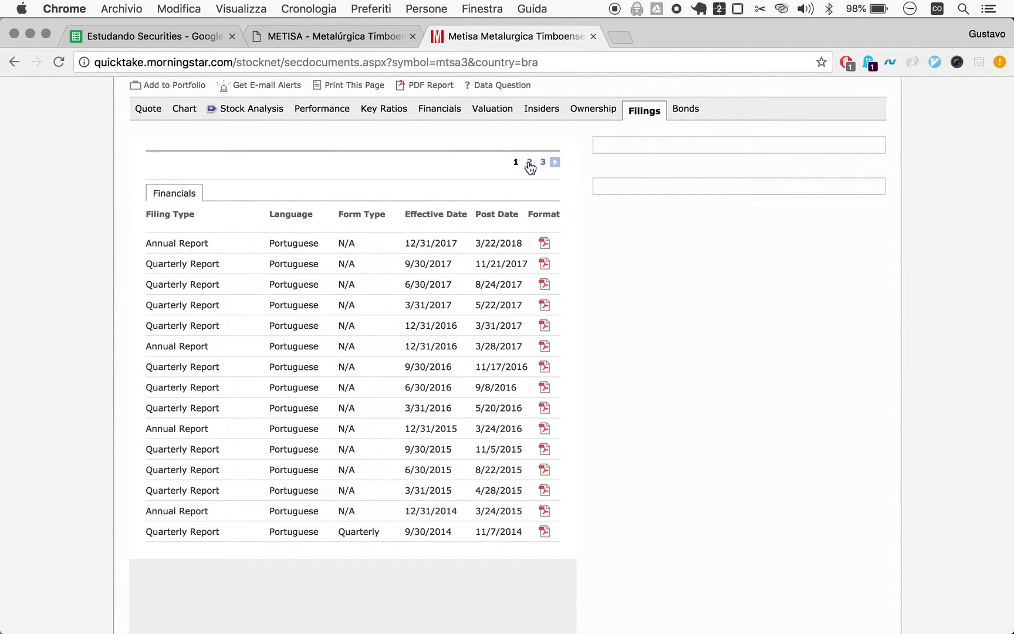
{"action": "left_click", "coordinate": [529, 163]}
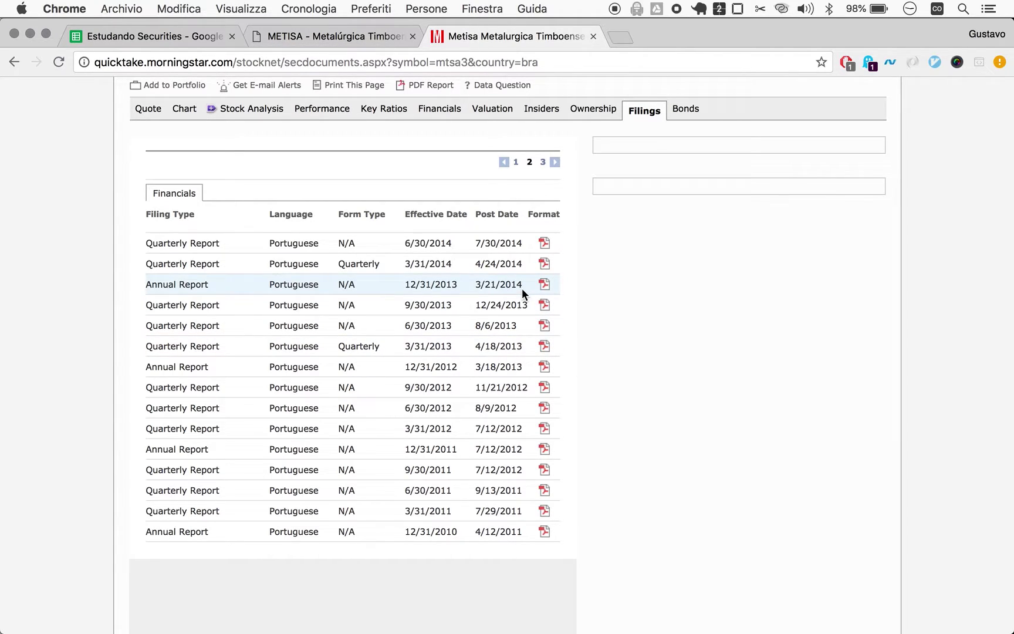
{"action": "key", "text": "super+1"}
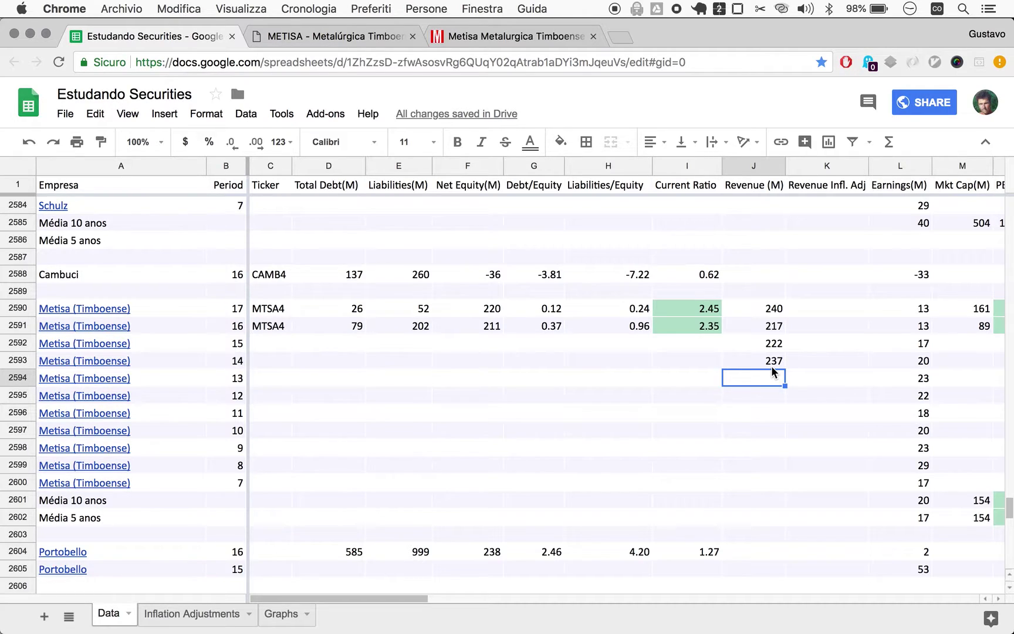
{"action": "left_click", "coordinate": [461, 37]}
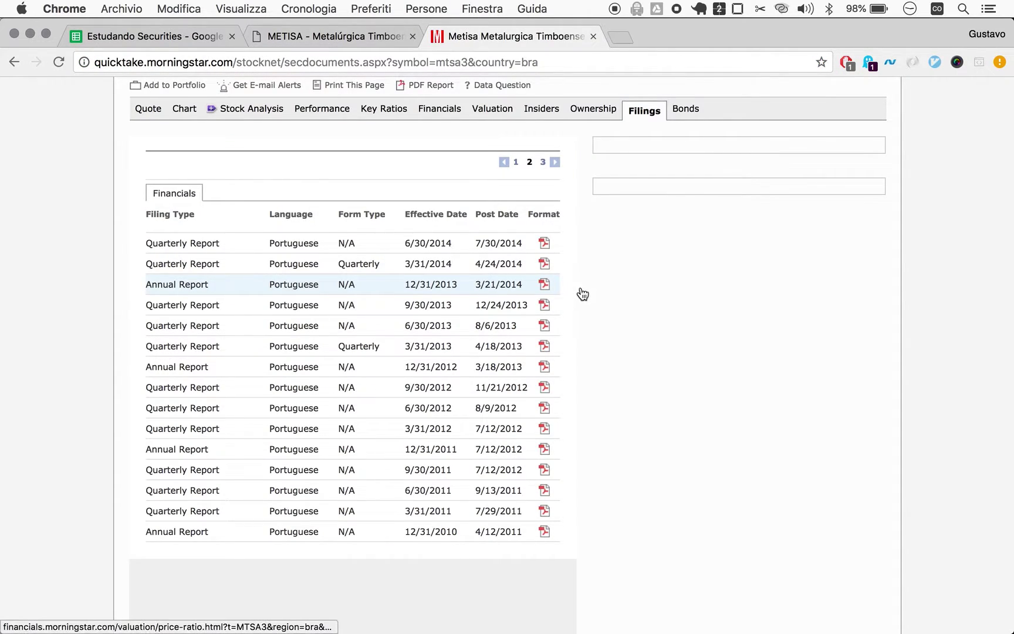
Open the annual report with effective date 12/31/2013 and enlarge its window to the full screen width
{"action": "left_click", "coordinate": [545, 286]}
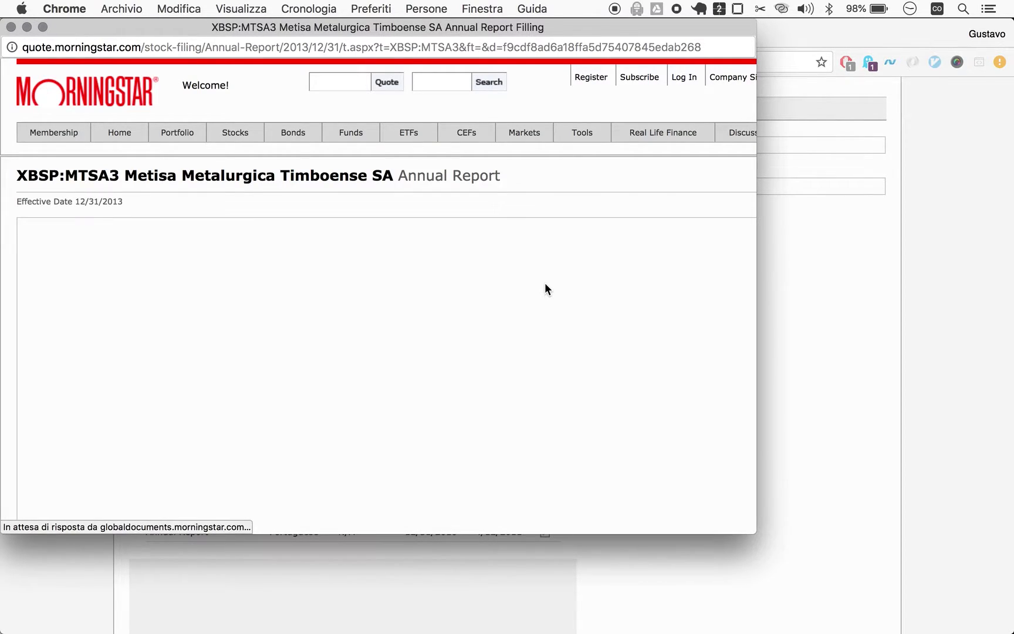
{"action": "left_click_drag", "start_coordinate": [755, 532], "coordinate": [911, 631]}
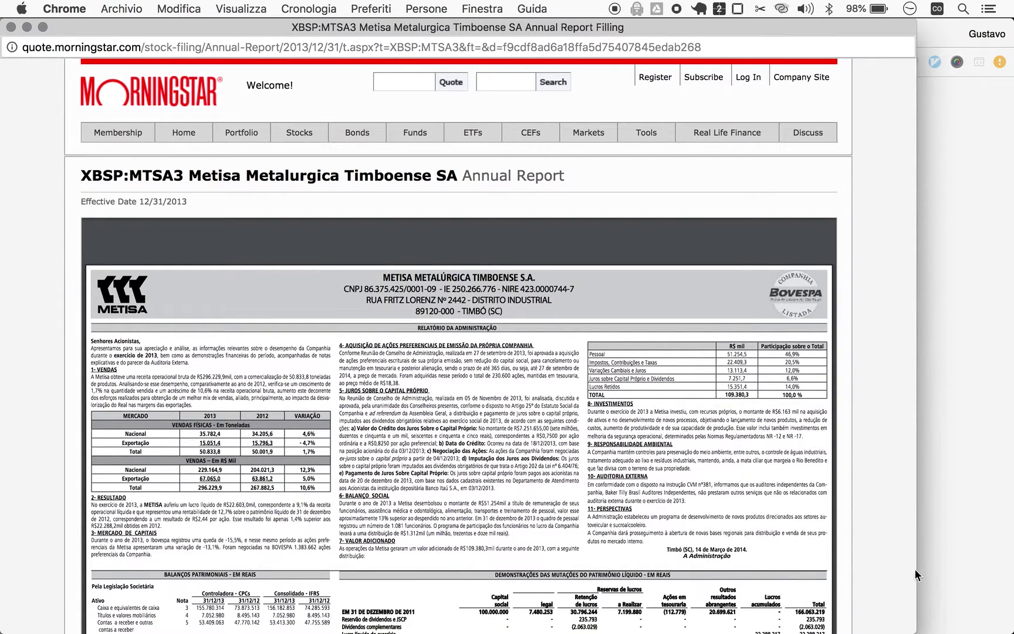
{"action": "left_click_drag", "start_coordinate": [933, 569], "coordinate": [1013, 569]}
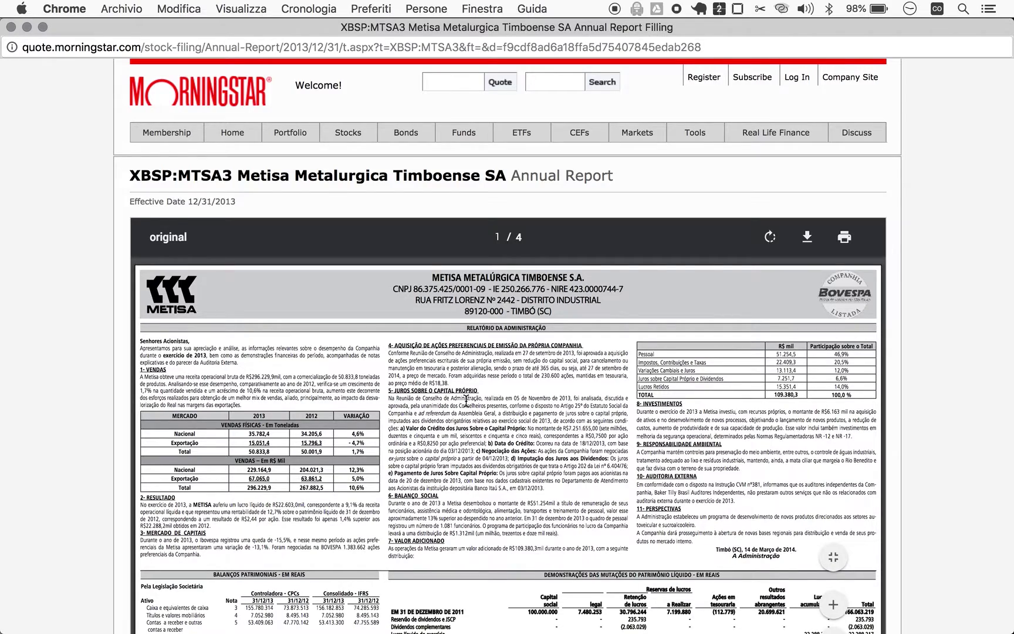
Examine the 2013 annual report for the consolidated net operating revenue in the income statement
{"action": "scroll", "coordinate": [466, 400], "scroll_direction": "down", "scroll_amount": 1}
{"action": "scroll", "coordinate": [466, 401], "scroll_direction": "down", "scroll_amount": 5}
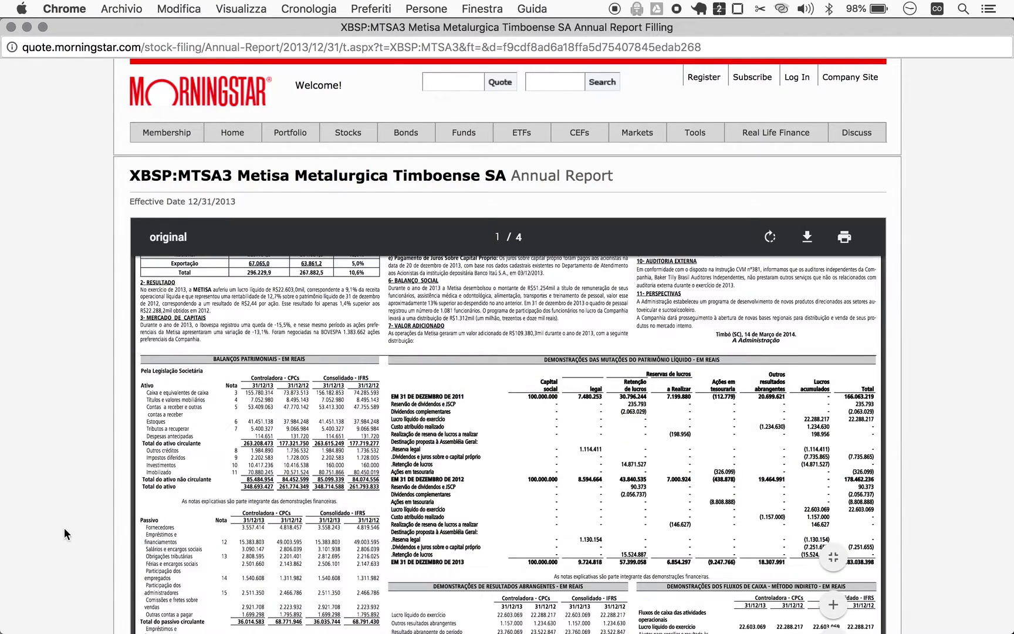
{"action": "scroll", "coordinate": [64, 527], "scroll_direction": "down", "scroll_amount": 2}
{"action": "scroll", "coordinate": [63, 528], "scroll_direction": "down", "scroll_amount": 3}
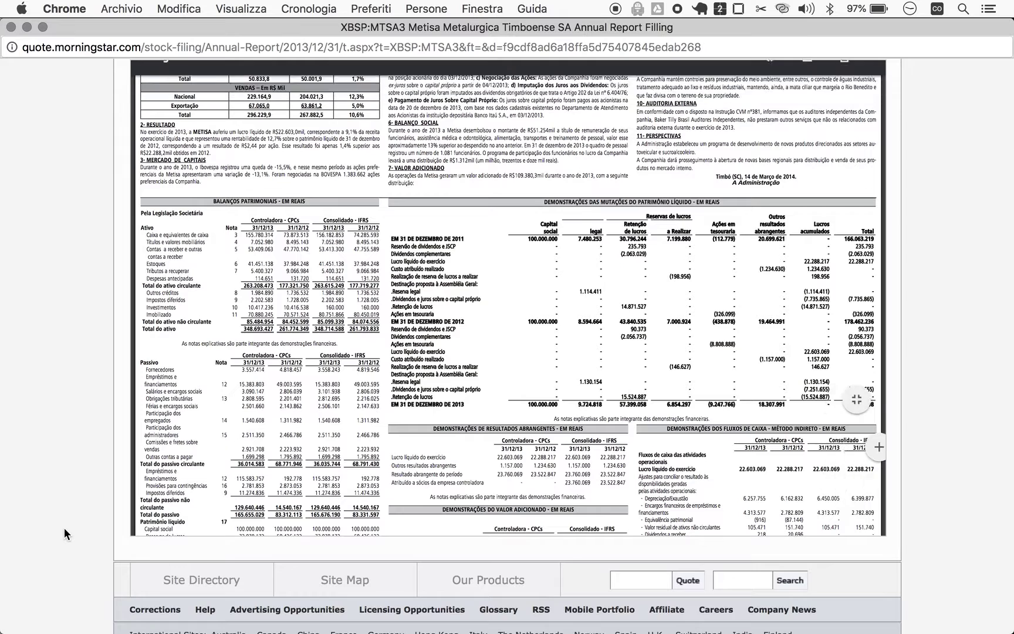
{"action": "scroll", "coordinate": [64, 528], "scroll_direction": "down", "scroll_amount": 5}
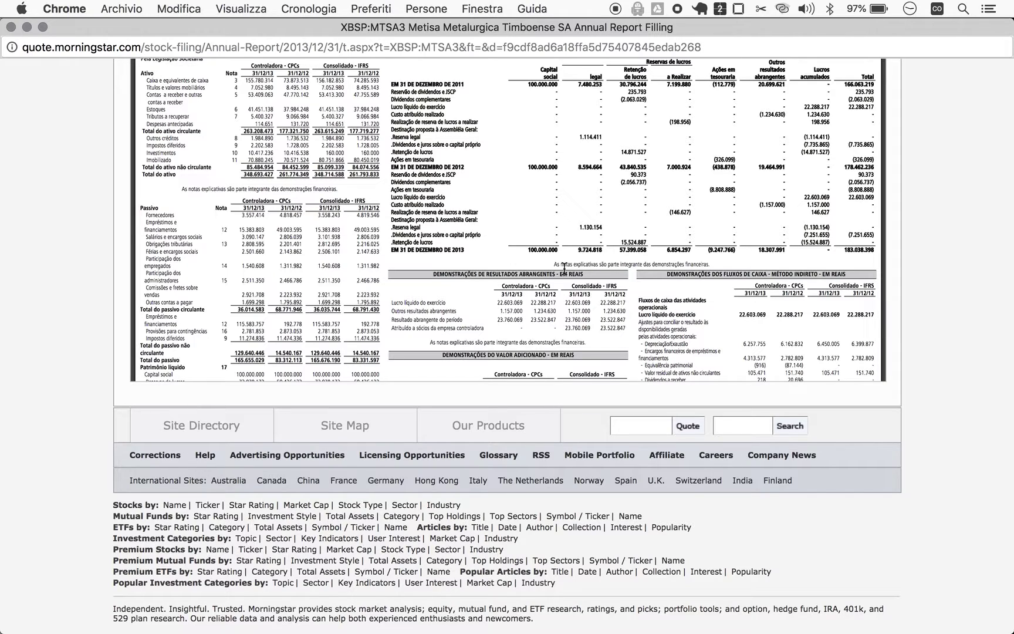
{"action": "scroll", "coordinate": [468, 310], "scroll_direction": "up", "scroll_amount": 4}
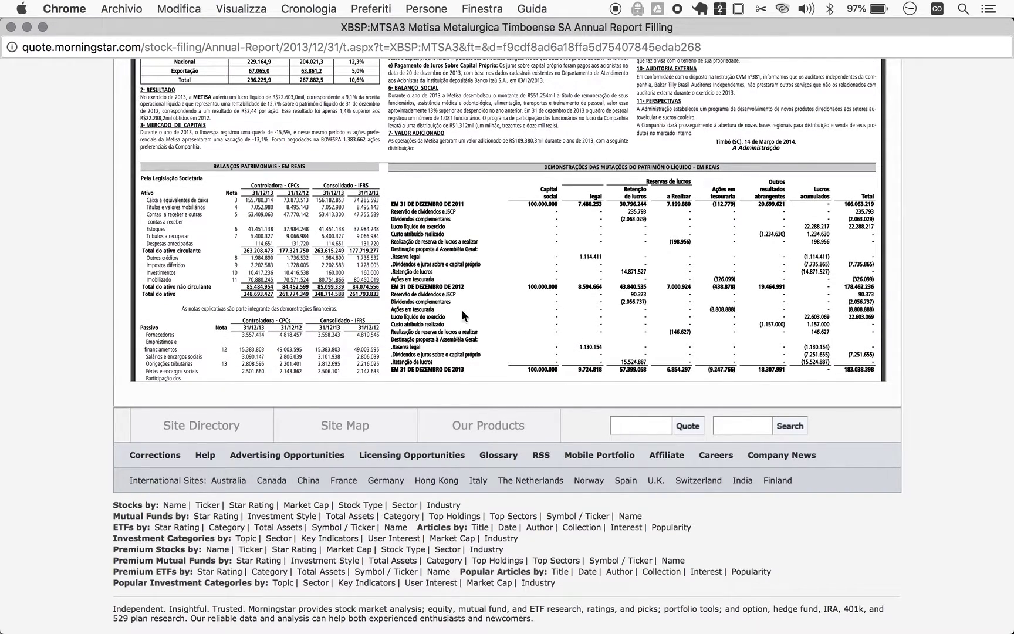
{"action": "scroll", "coordinate": [354, 139], "scroll_direction": "up", "scroll_amount": 4}
{"action": "scroll", "coordinate": [354, 138], "scroll_direction": "down", "scroll_amount": 1}
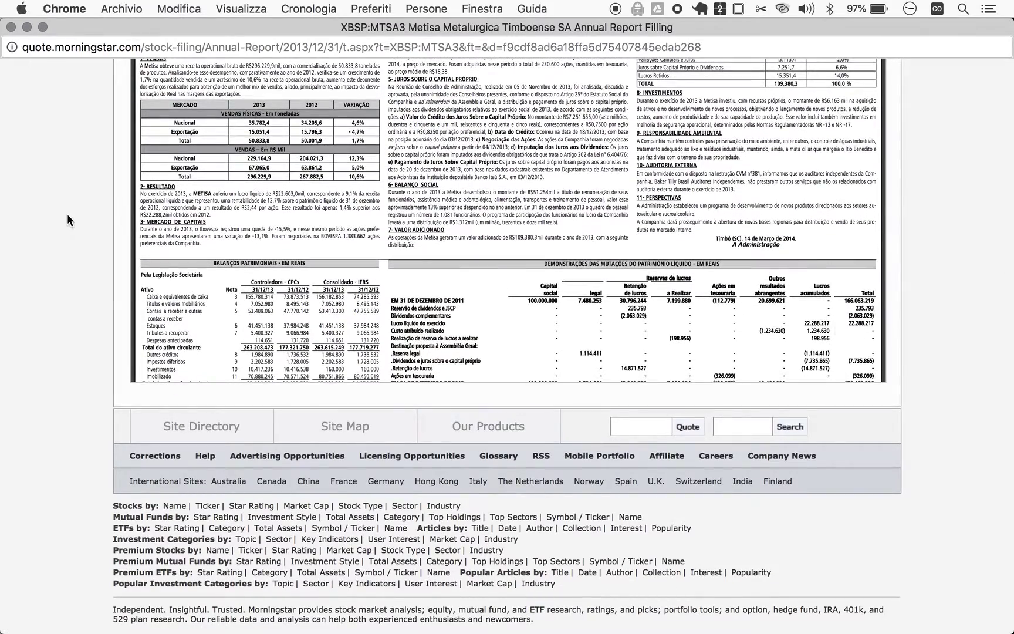
{"action": "scroll", "coordinate": [68, 214], "scroll_direction": "up", "scroll_amount": 5}
{"action": "scroll", "coordinate": [531, 402], "scroll_direction": "down", "scroll_amount": 5}
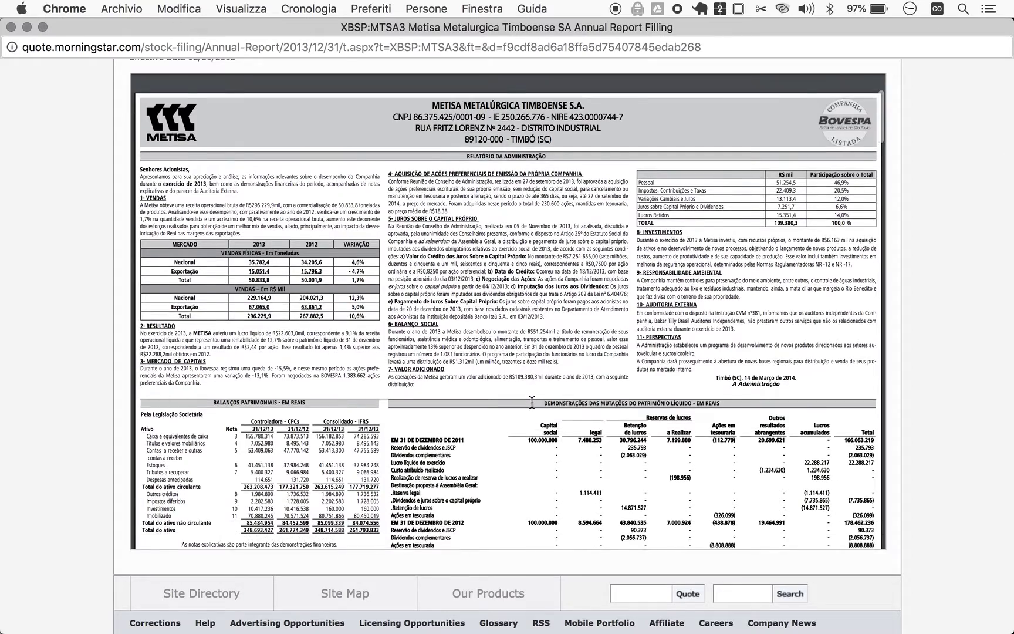
{"action": "scroll", "coordinate": [532, 402], "scroll_direction": "down", "scroll_amount": 5}
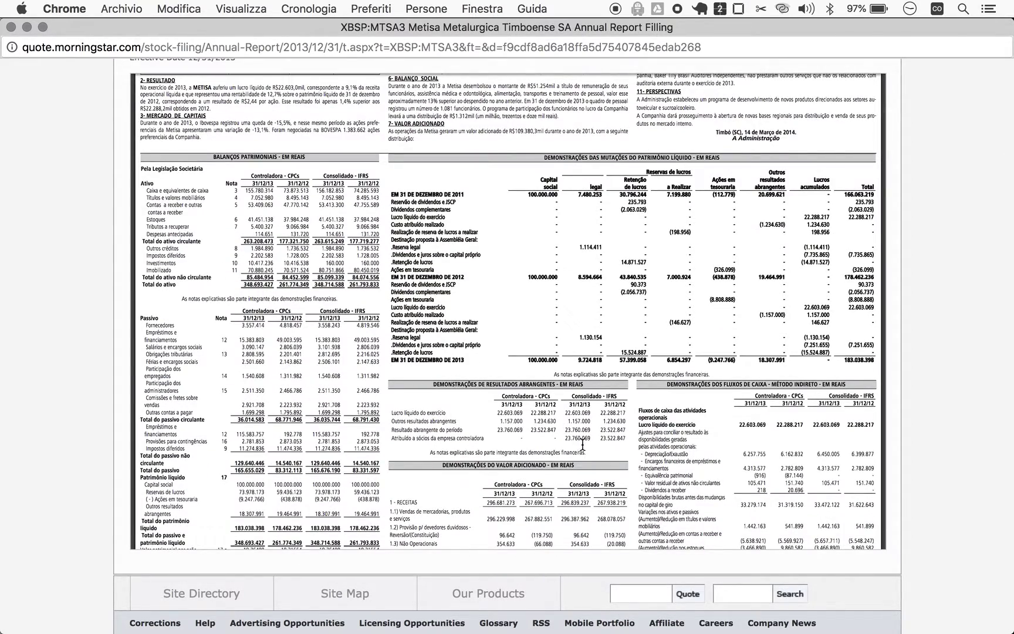
{"action": "scroll", "coordinate": [582, 444], "scroll_direction": "down", "scroll_amount": 3}
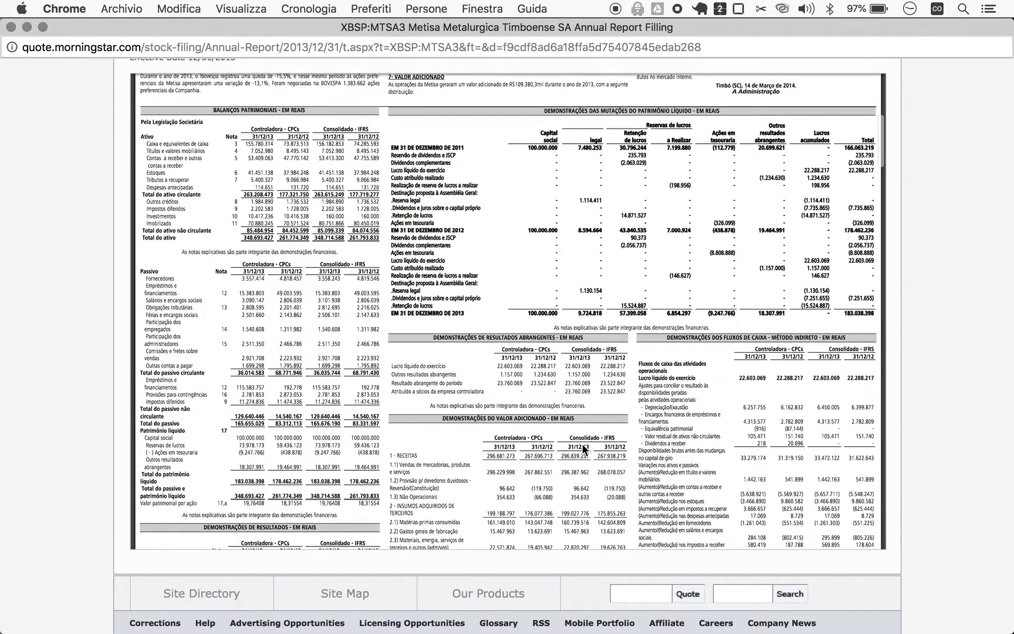
{"action": "scroll", "coordinate": [582, 444], "scroll_direction": "down", "scroll_amount": 7}
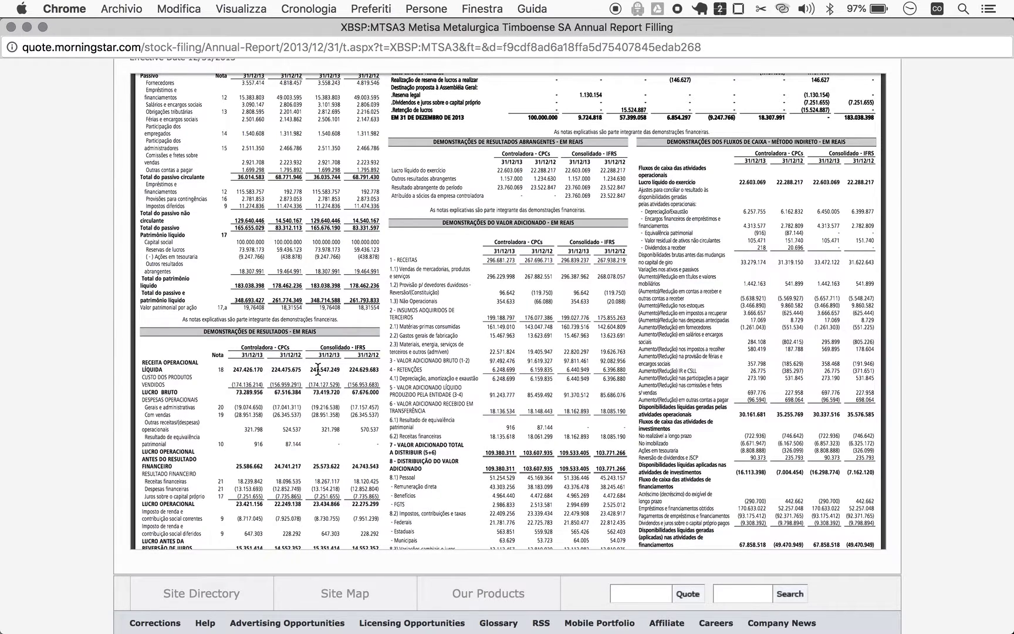
Return to the Estudando Securities spreadsheet and enter 248 as Metisa's Revenue (M) for period 13
{"action": "key", "text": "super+w"}
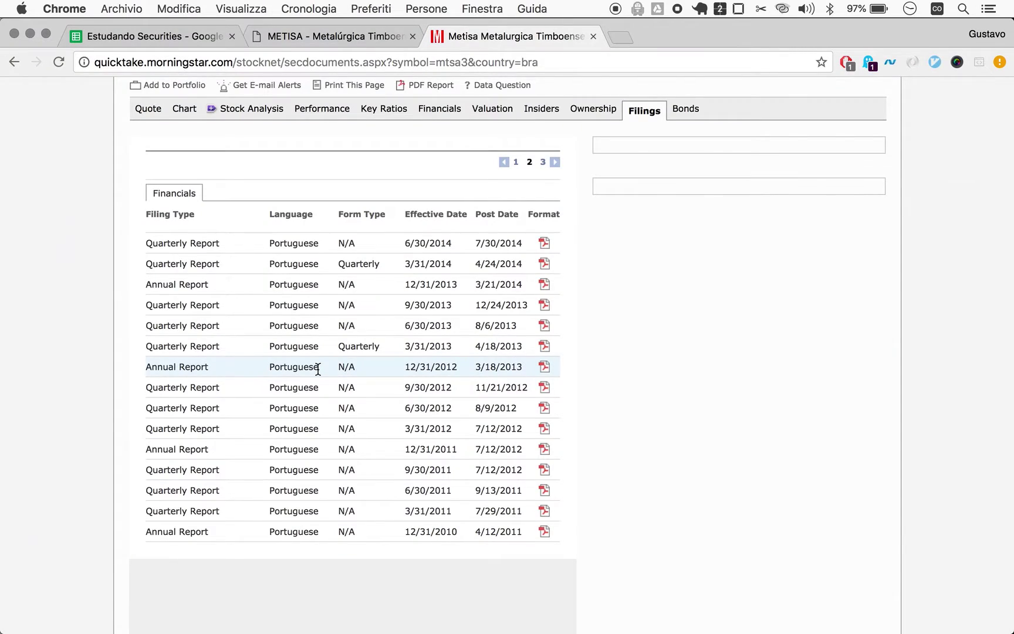
{"action": "key", "text": "super+1"}
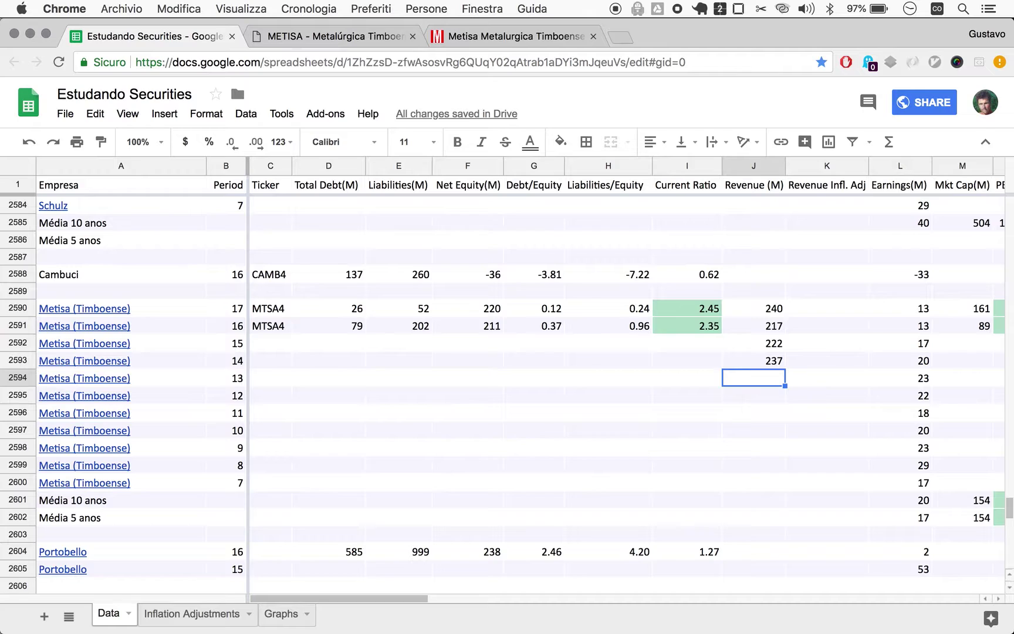
{"action": "type", "text": "248"}
{"action": "key", "text": "Return"}
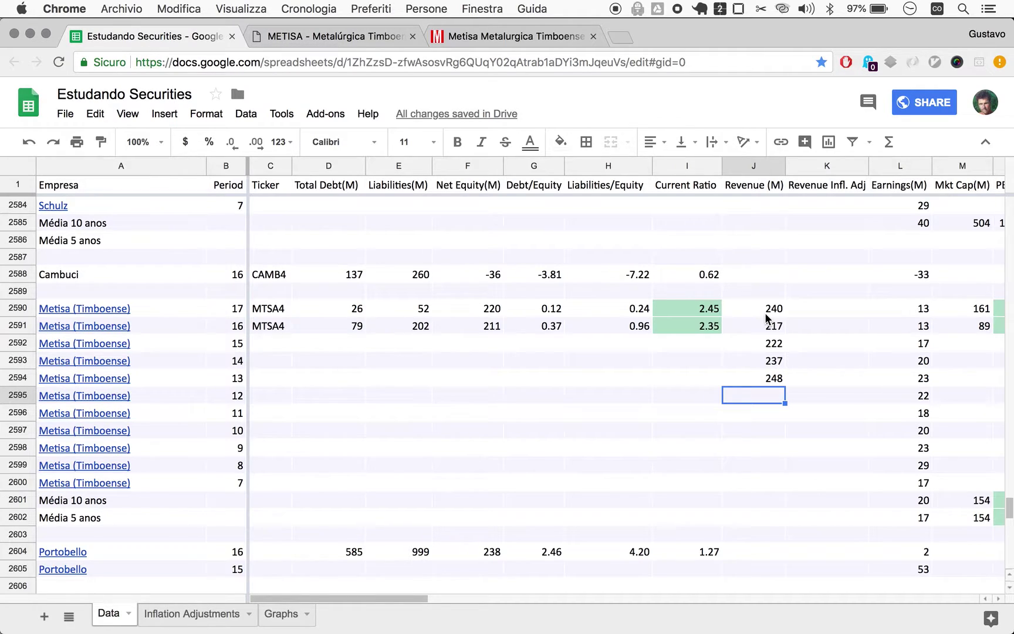
Look up the 2012 consolidated net revenue in the 2013 annual report and enter 225 as Metisa's Revenue (M) for period 12
{"action": "key", "text": "super+3"}
{"action": "key", "text": "super+grave"}
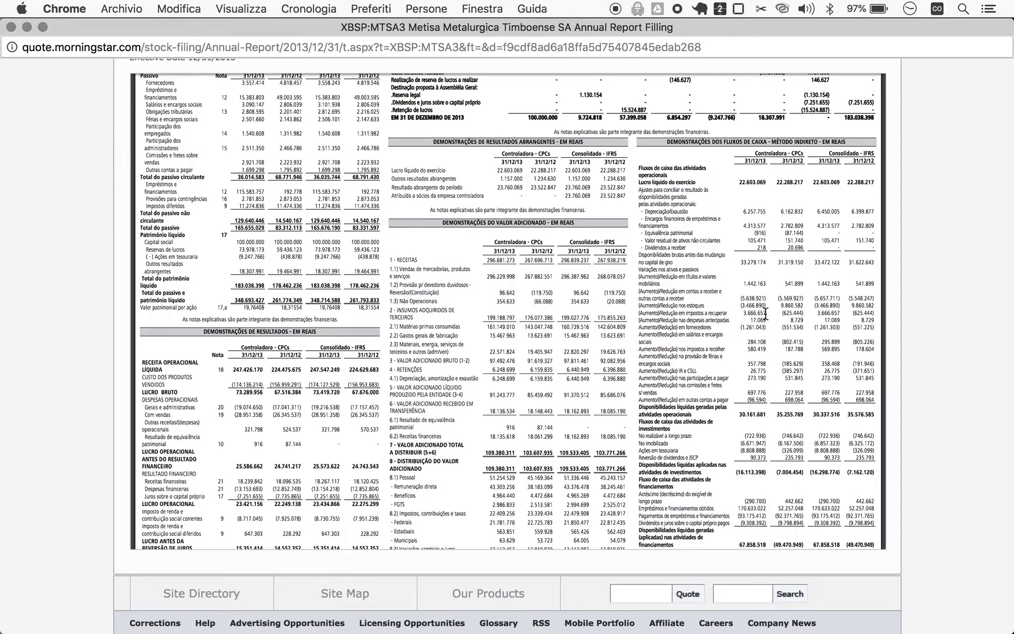
{"action": "scroll", "coordinate": [316, 340], "scroll_direction": "up", "scroll_amount": 2}
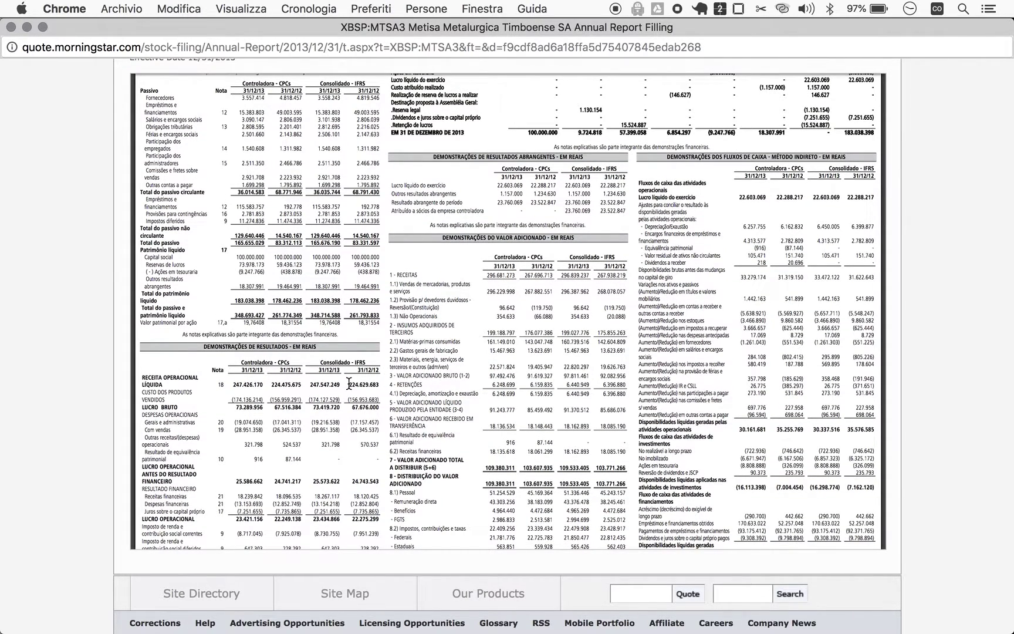
{"action": "key", "text": "super+w"}
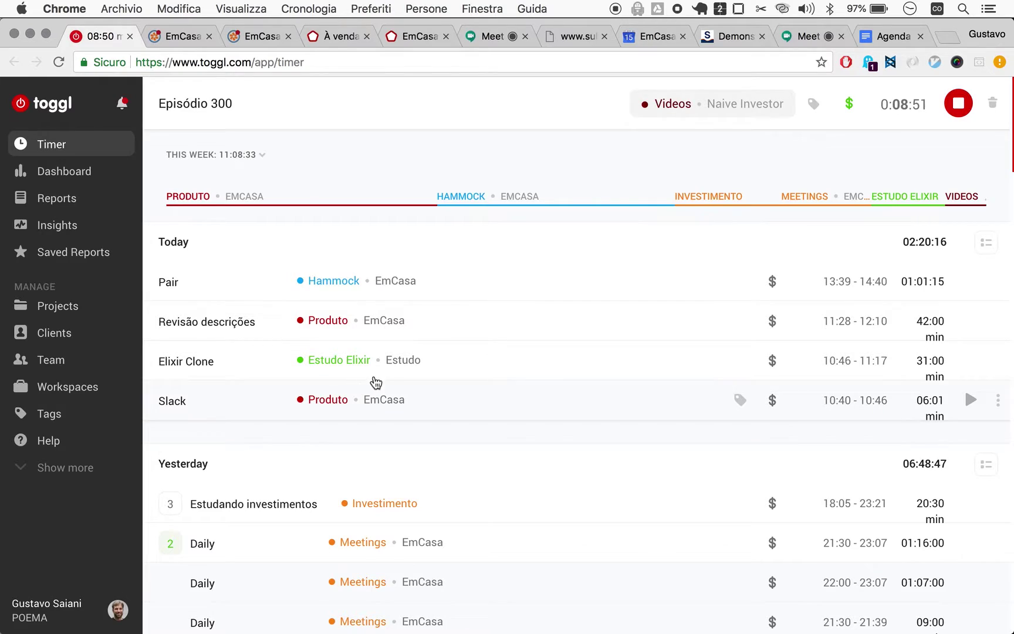
{"action": "key", "text": "super+grave"}
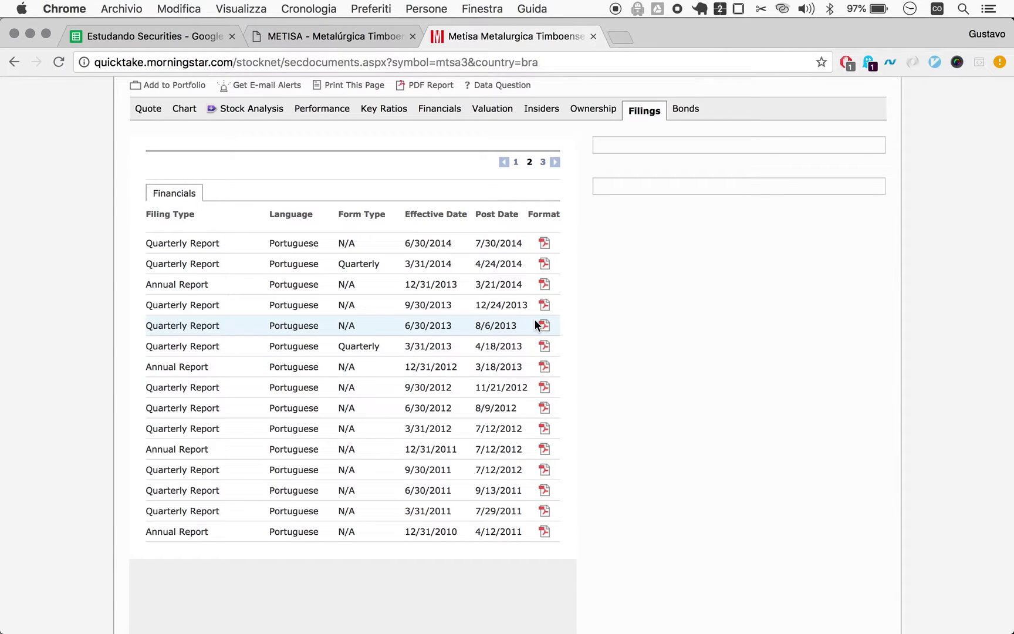
{"action": "key", "text": "super+1"}
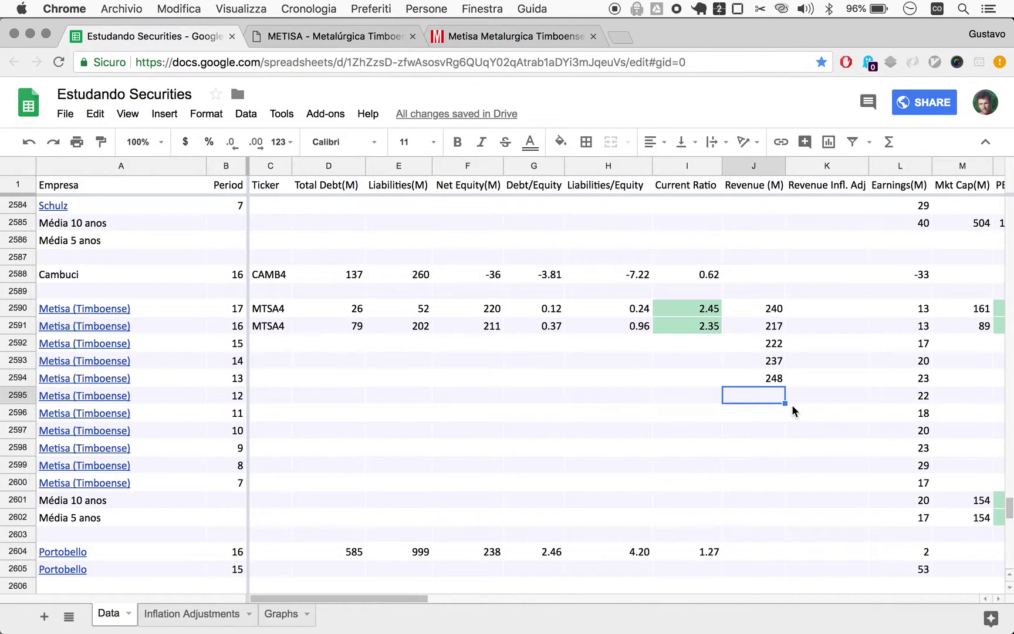
{"action": "type", "text": "225"}
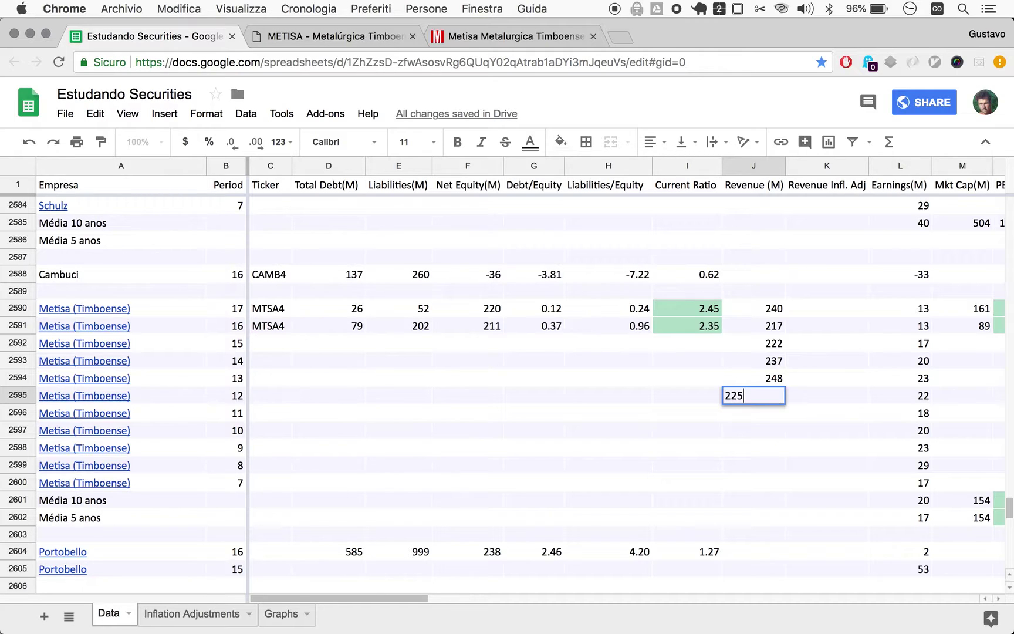
{"action": "key", "text": "Return"}
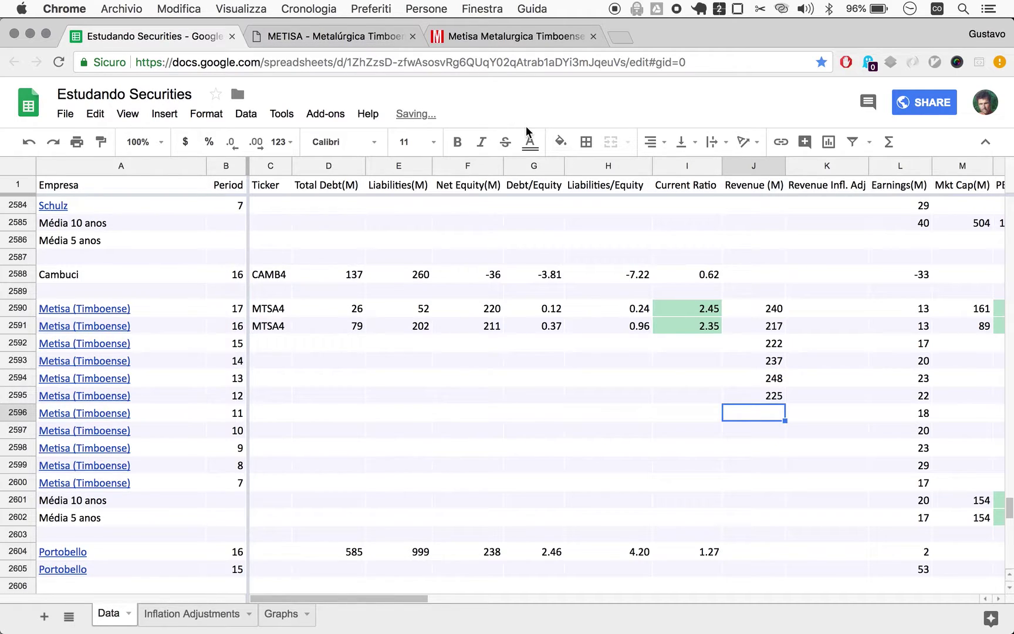
Open the annual report with effective date 12/31/2011 and locate the consolidated gross operating revenue in its income statement
{"action": "key", "text": "super+3"}
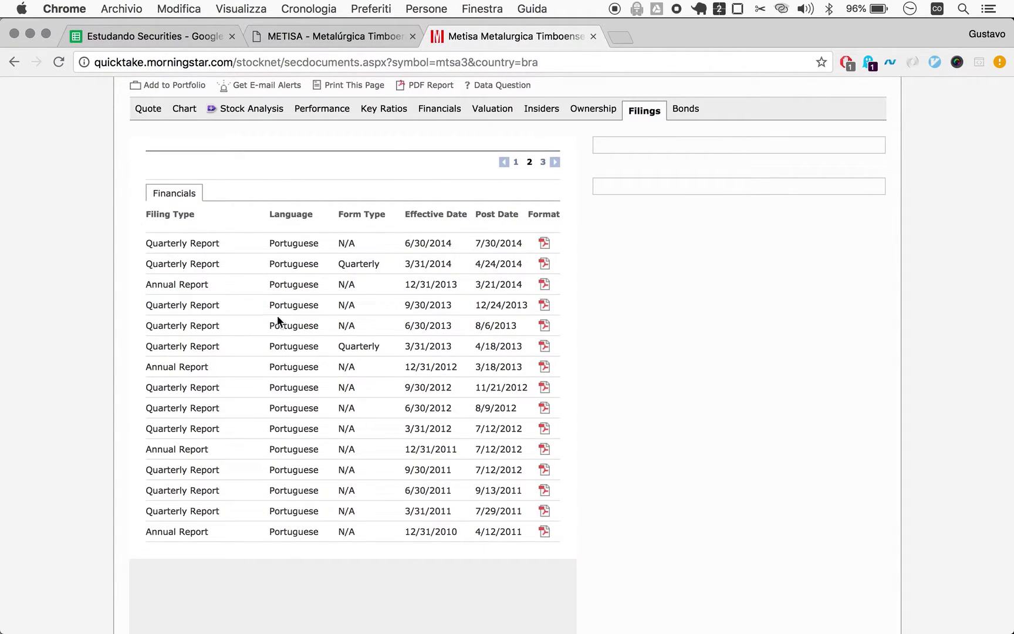
{"action": "left_click", "coordinate": [544, 449]}
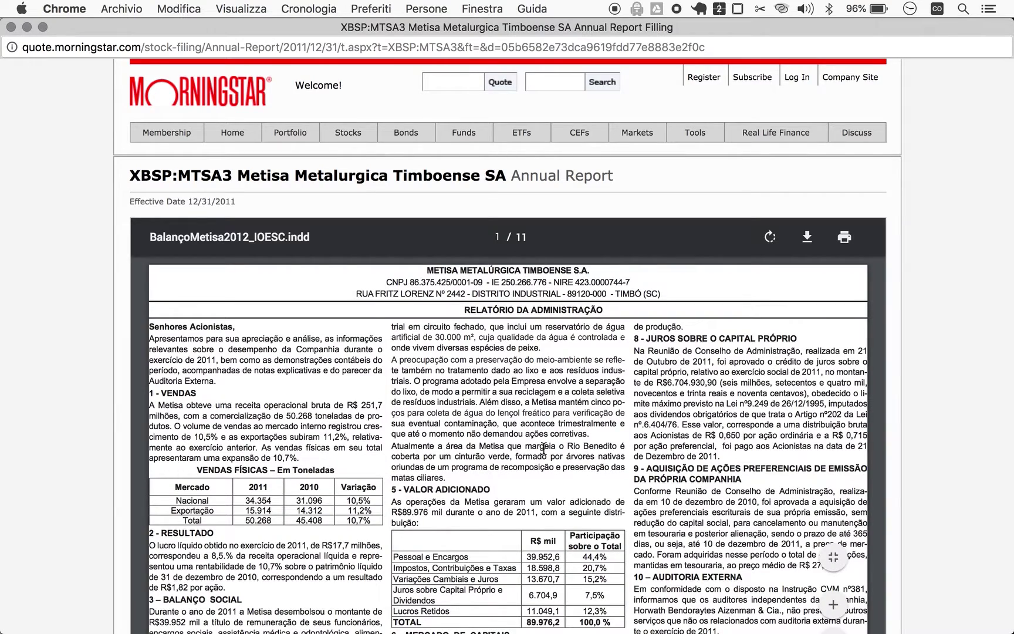
{"action": "scroll", "coordinate": [460, 368], "scroll_direction": "down", "scroll_amount": 5}
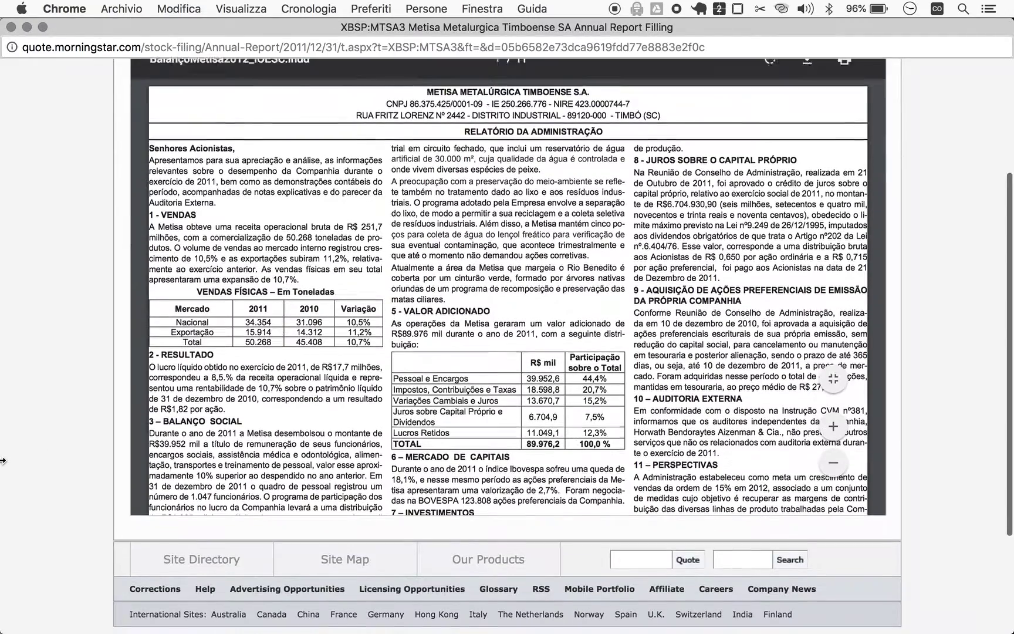
{"action": "scroll", "coordinate": [459, 368], "scroll_direction": "down", "scroll_amount": 15}
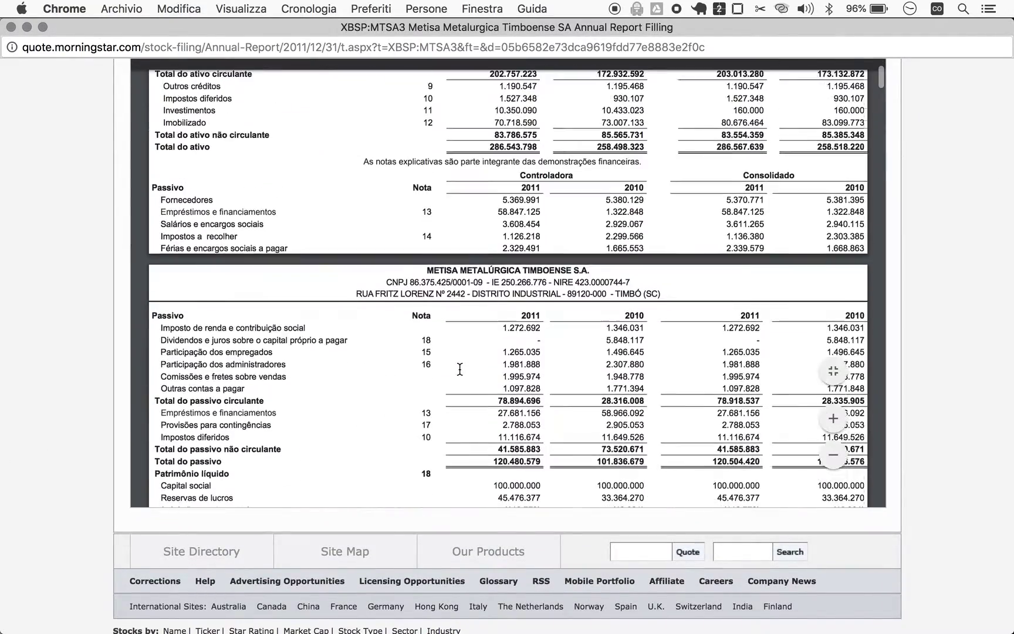
{"action": "scroll", "coordinate": [460, 368], "scroll_direction": "up", "scroll_amount": 5}
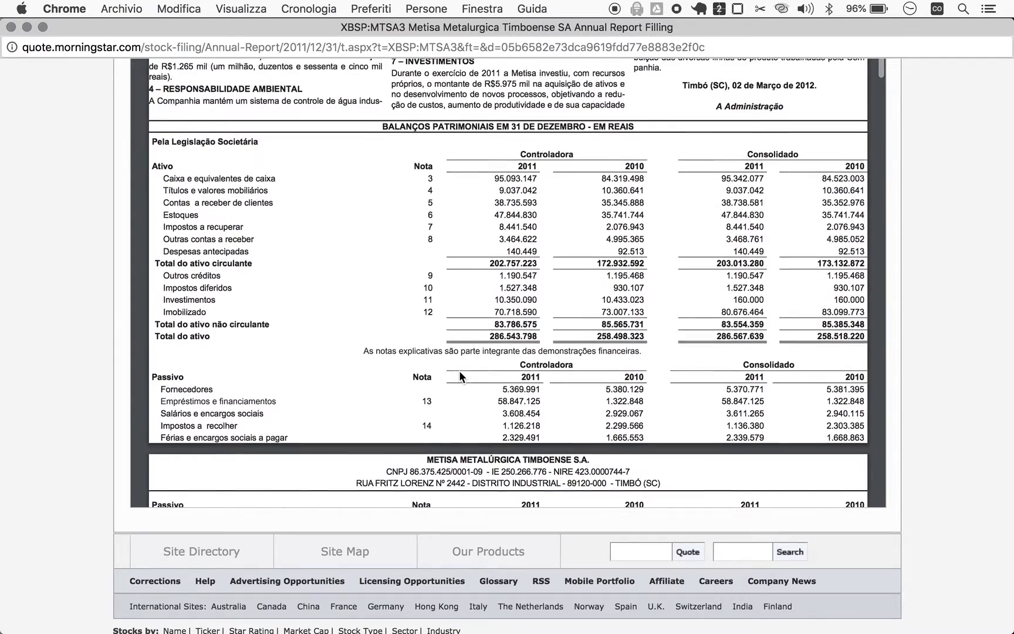
{"action": "scroll", "coordinate": [460, 371], "scroll_direction": "down", "scroll_amount": 14}
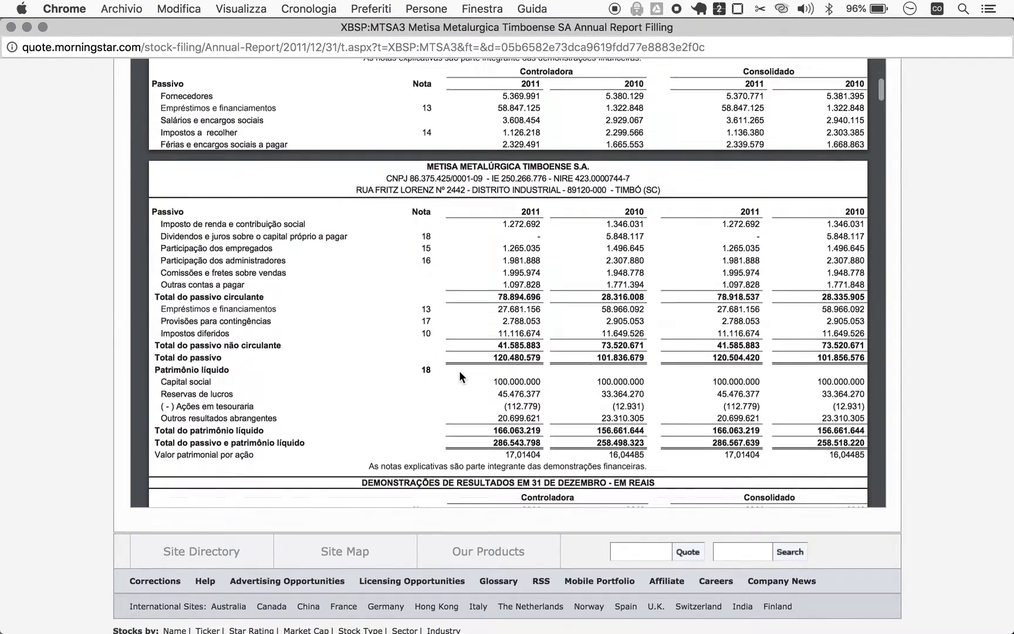
{"action": "scroll", "coordinate": [459, 370], "scroll_direction": "down", "scroll_amount": 5}
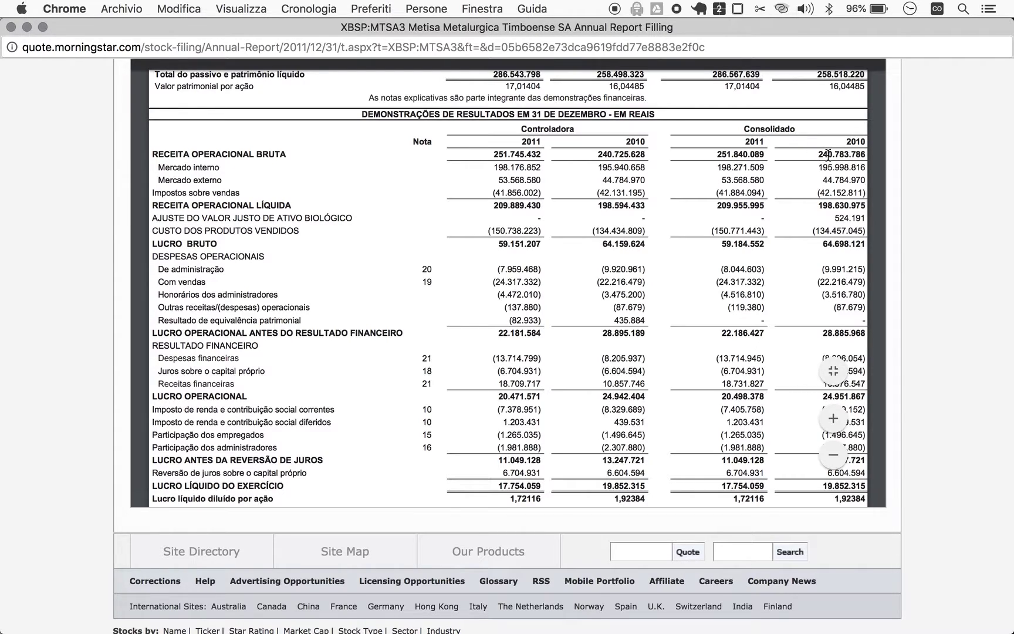
Return to the Estudando Securities spreadsheet and enter Metisa's Revenue (M) as 252 for period 11 and 241 for period 10
{"action": "key", "text": "super+w"}
{"action": "key", "text": "super+1"}
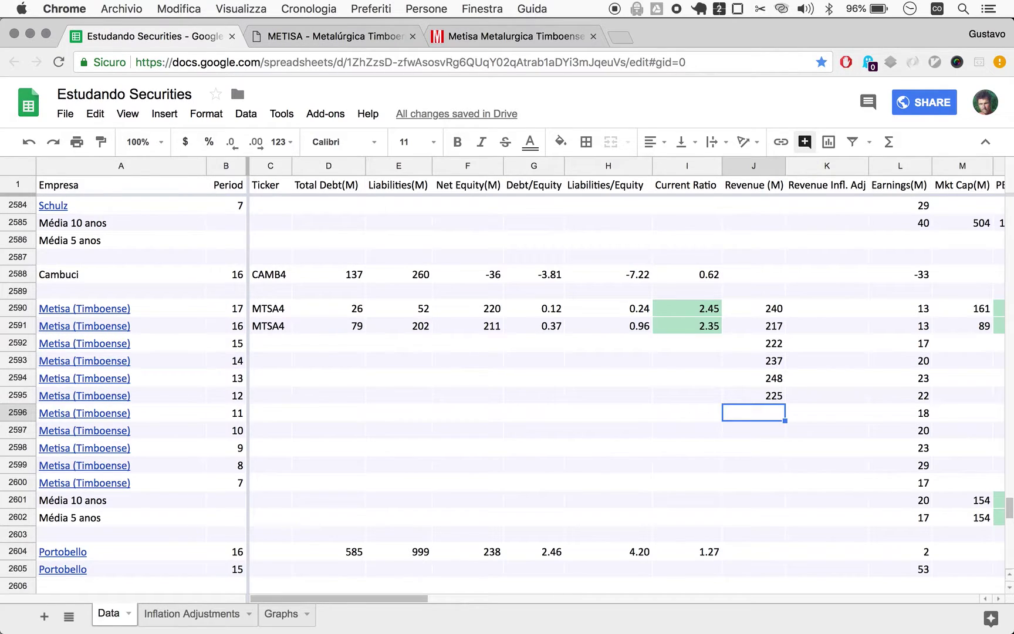
{"action": "type", "text": "252"}
{"action": "key", "text": "Return"}
{"action": "type", "text": "241"}
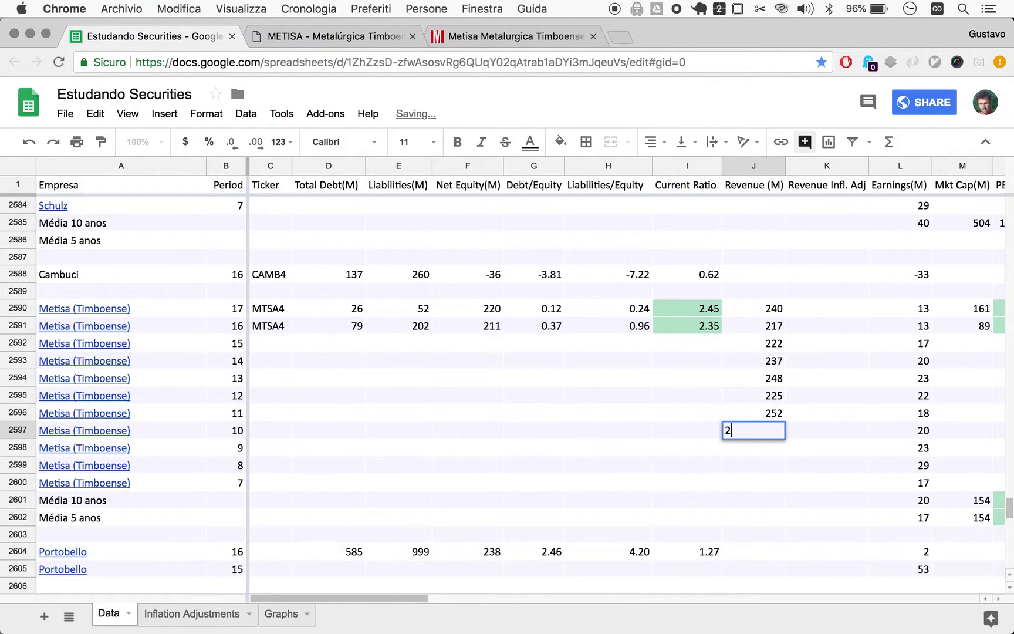
{"action": "key", "text": "Return"}
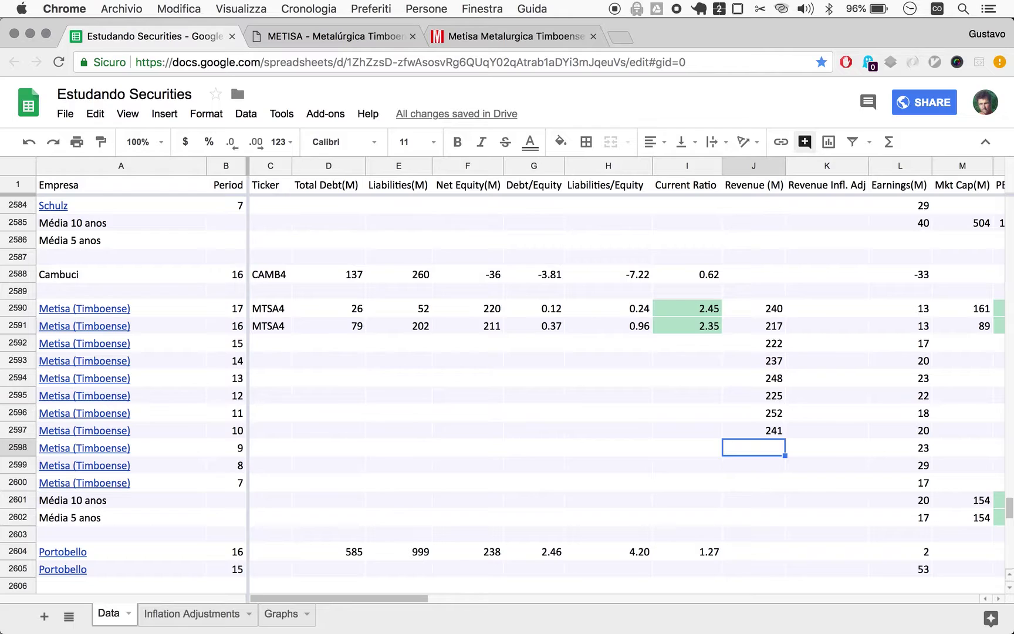
Go to the third page of Metisa's Morningstar filings and open the annual report with effective date 12/31/2009
{"action": "key", "text": "super+3"}
{"action": "key", "text": "super+1"}
{"action": "key", "text": "super+3"}
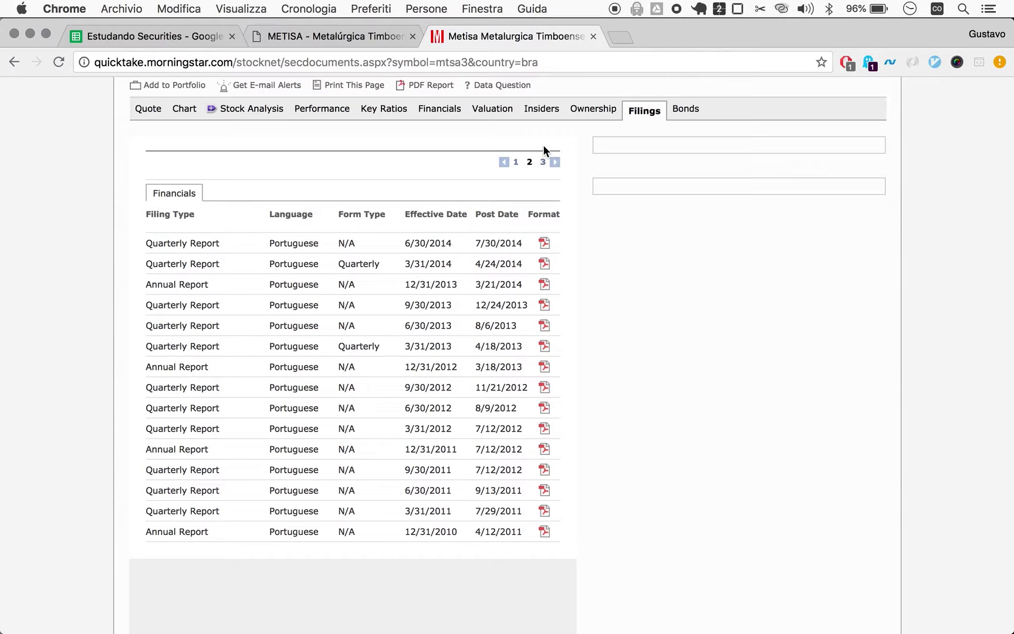
{"action": "left_click", "coordinate": [542, 160]}
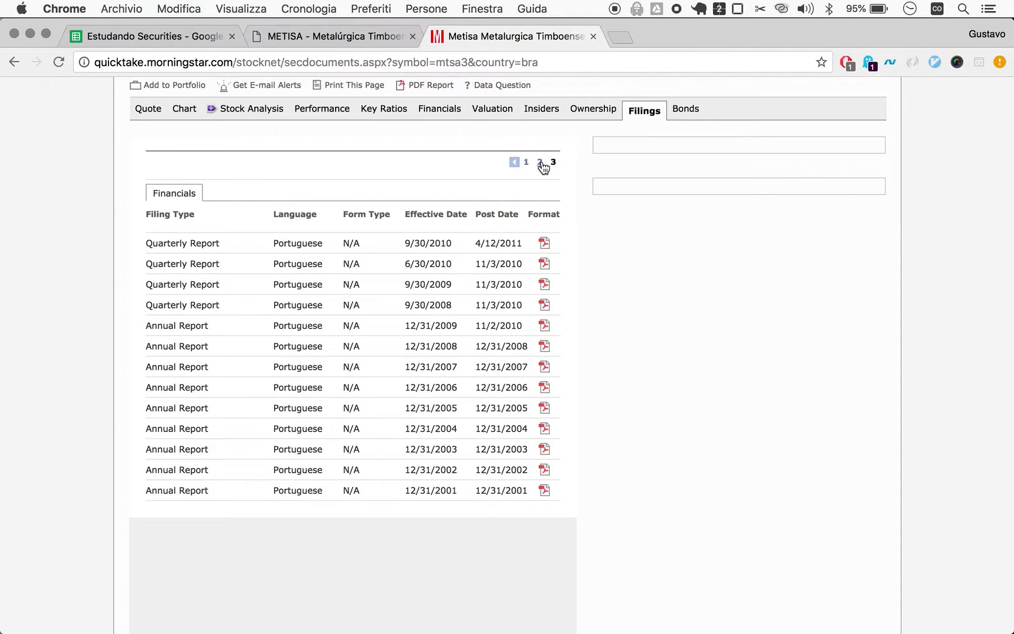
{"action": "left_click", "coordinate": [543, 326]}
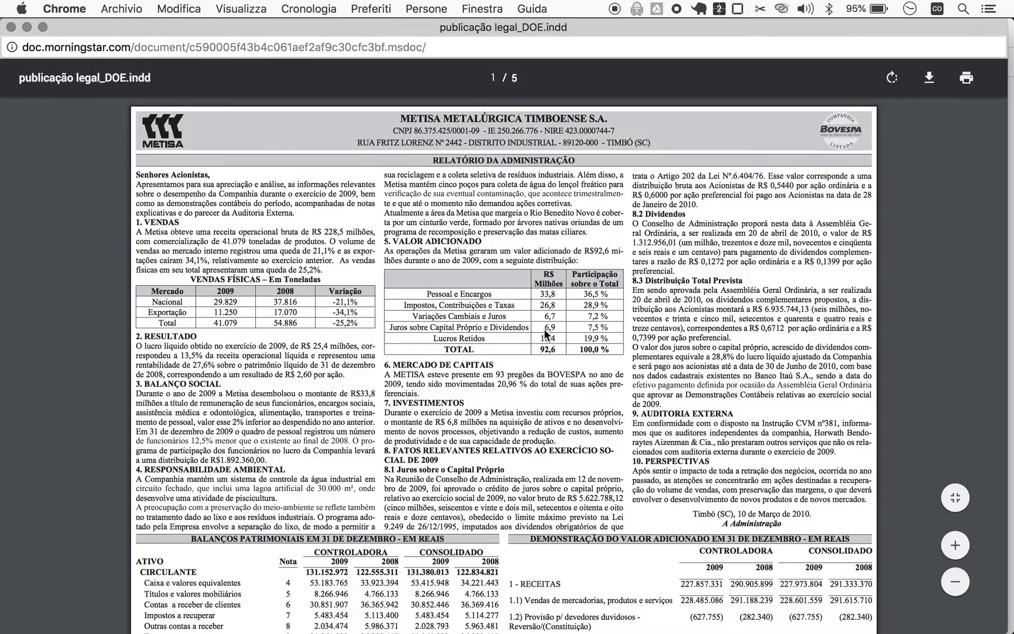
Examine the balance sheet in the 2009 annual report for the 2008 consolidated net equity
{"action": "scroll", "coordinate": [426, 573], "scroll_direction": "down", "scroll_amount": 5}
{"action": "scroll", "coordinate": [426, 574], "scroll_direction": "down", "scroll_amount": 10}
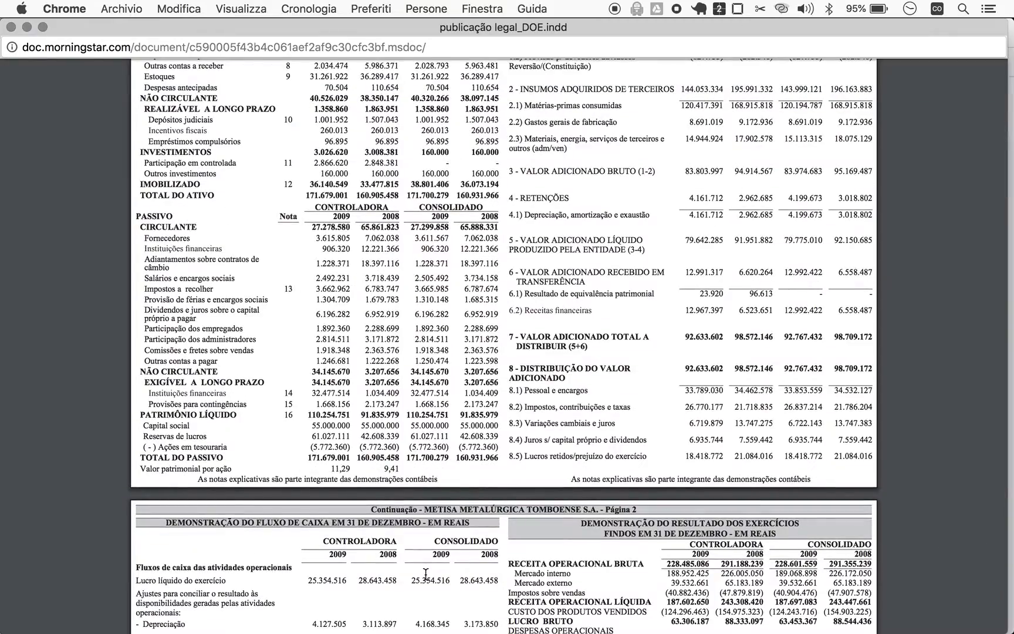
{"action": "scroll", "coordinate": [426, 574], "scroll_direction": "up", "scroll_amount": 3}
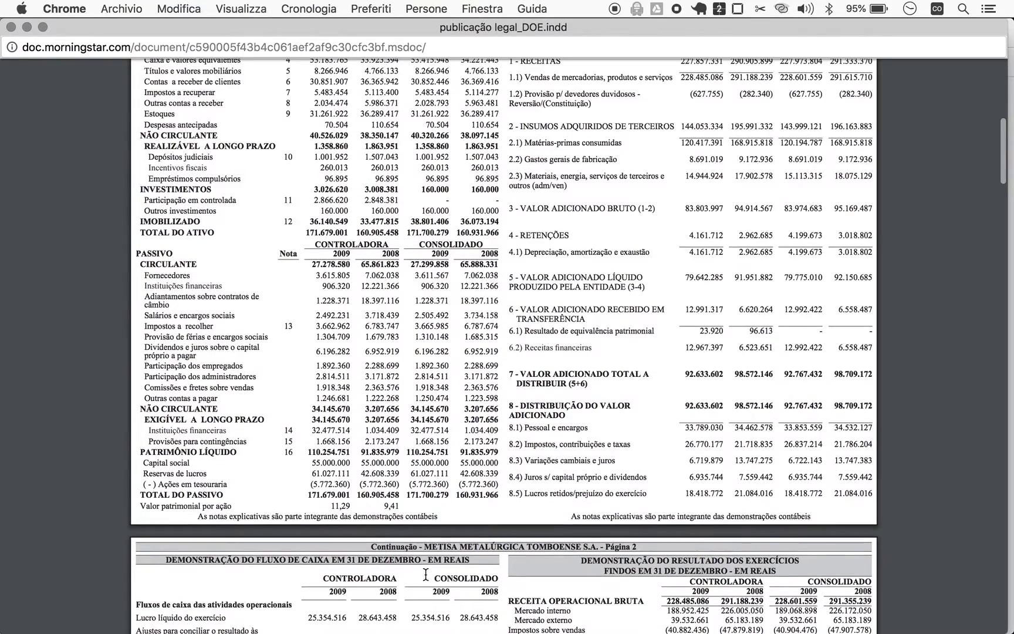
{"action": "scroll", "coordinate": [426, 573], "scroll_direction": "up", "scroll_amount": 3}
{"action": "scroll", "coordinate": [429, 586], "scroll_direction": "down", "scroll_amount": 2}
{"action": "scroll", "coordinate": [432, 615], "scroll_direction": "up", "scroll_amount": 1}
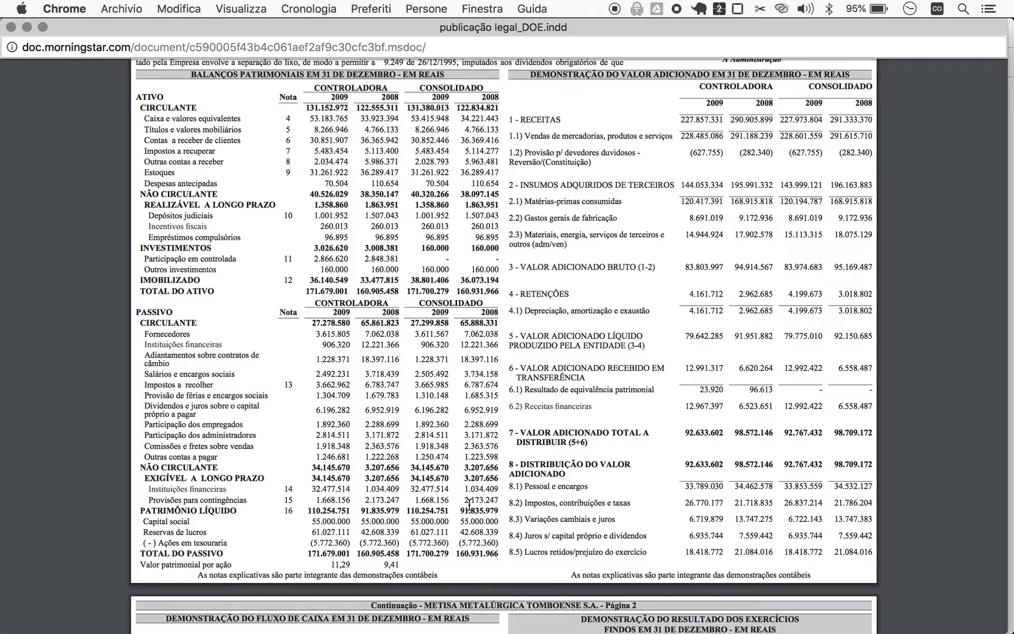
Return to the Estudando Securities spreadsheet and enter 92 as Metisa's Net Equity(M) for period 8
{"action": "key", "text": "super+w"}
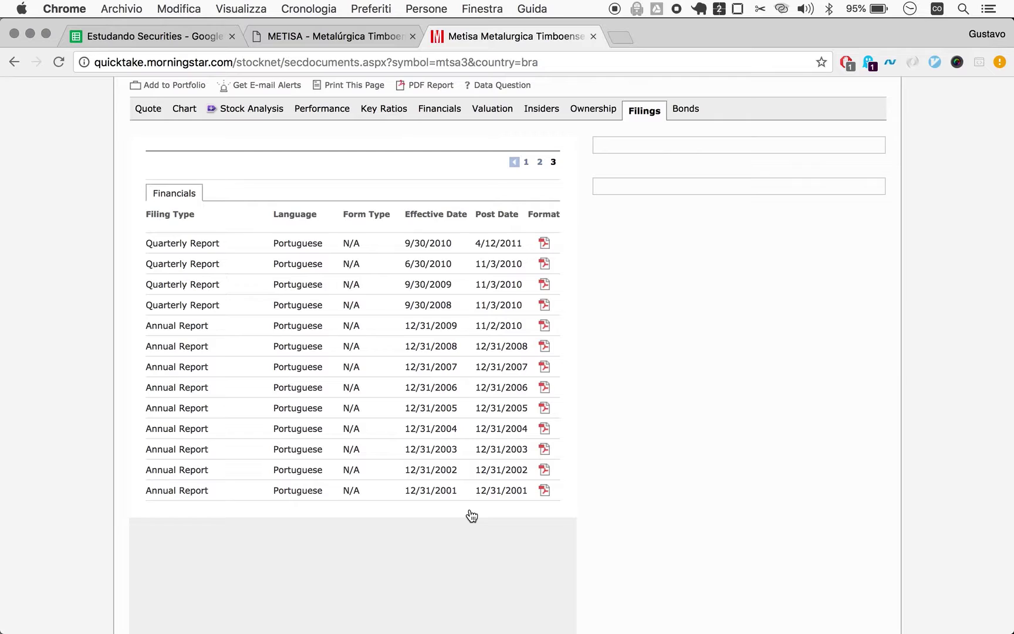
{"action": "key", "text": "super+1"}
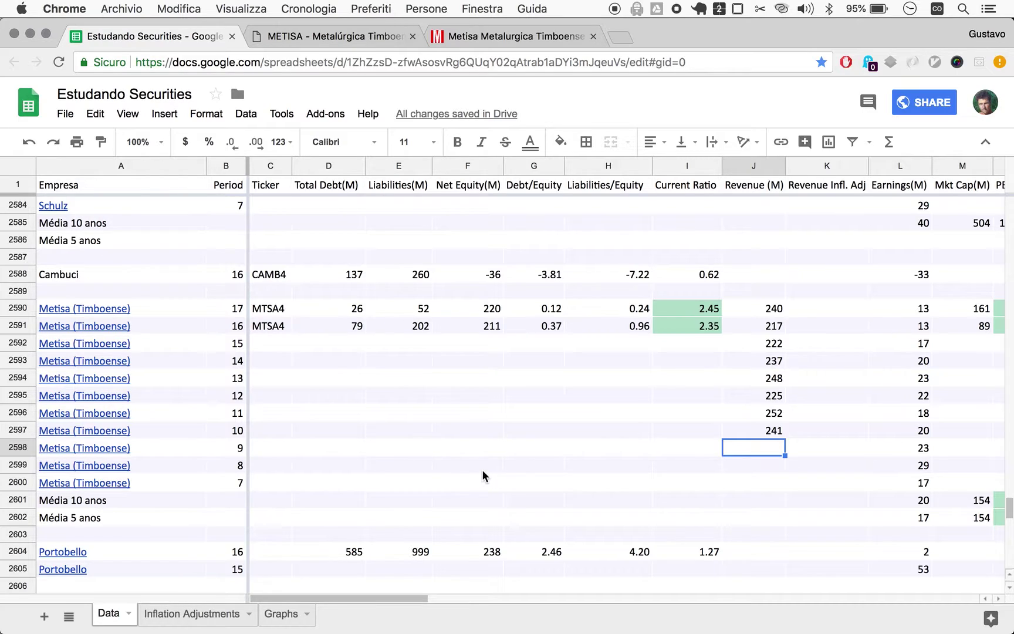
{"action": "left_click", "coordinate": [481, 489]}
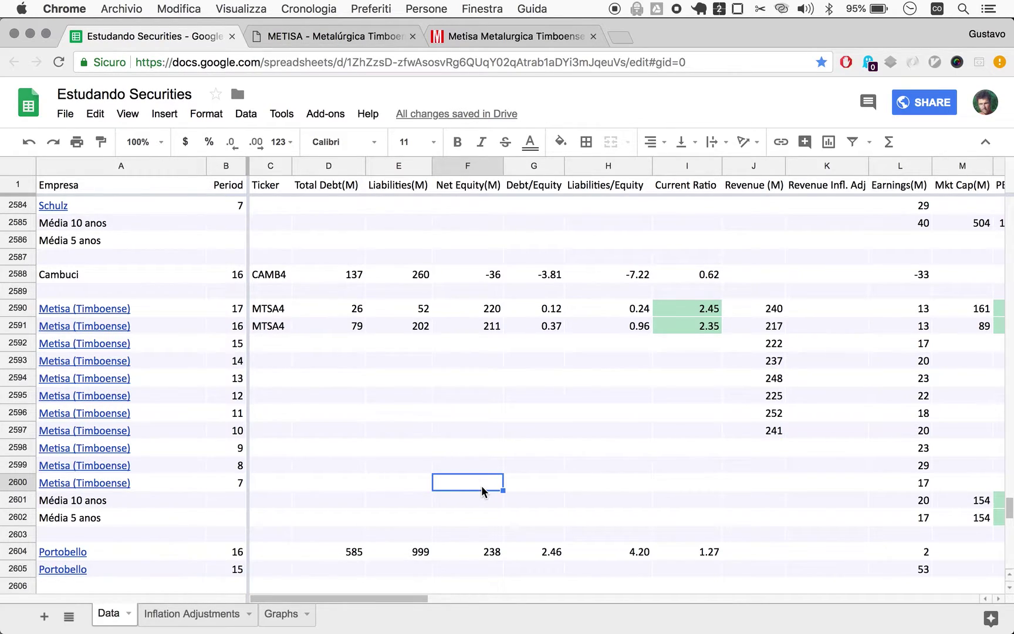
{"action": "key", "text": "Up"}
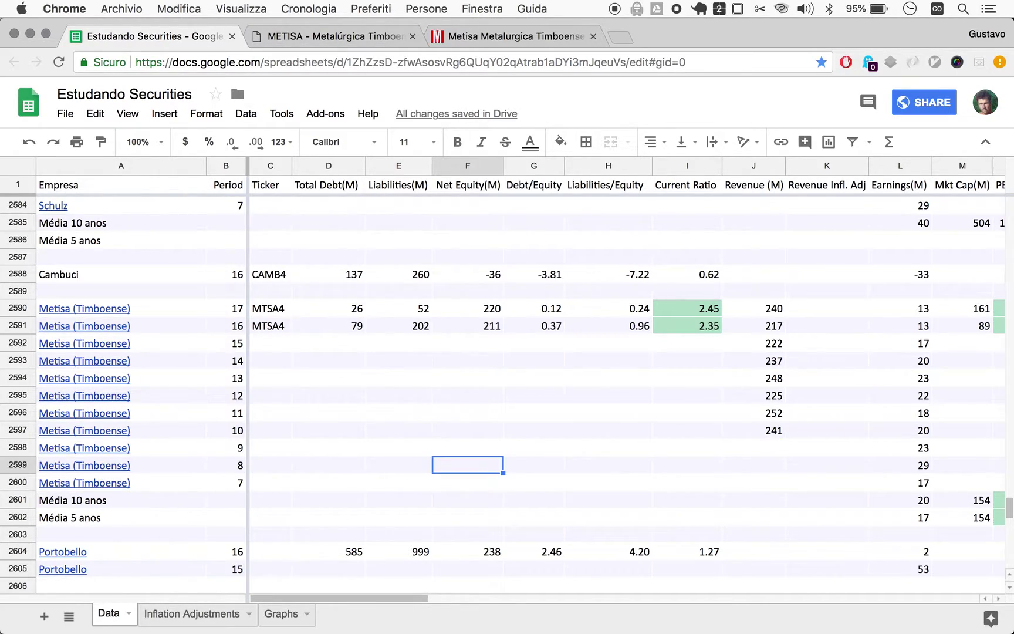
{"action": "type", "text": "92"}
{"action": "key", "text": "Return"}
{"action": "key", "text": "Up"}
{"action": "key", "text": "Up"}
{"action": "key", "text": "Up"}
{"action": "key", "text": "Up"}
{"action": "key", "text": "Up"}
{"action": "key", "text": "Up"}
{"action": "key", "text": "Up"}
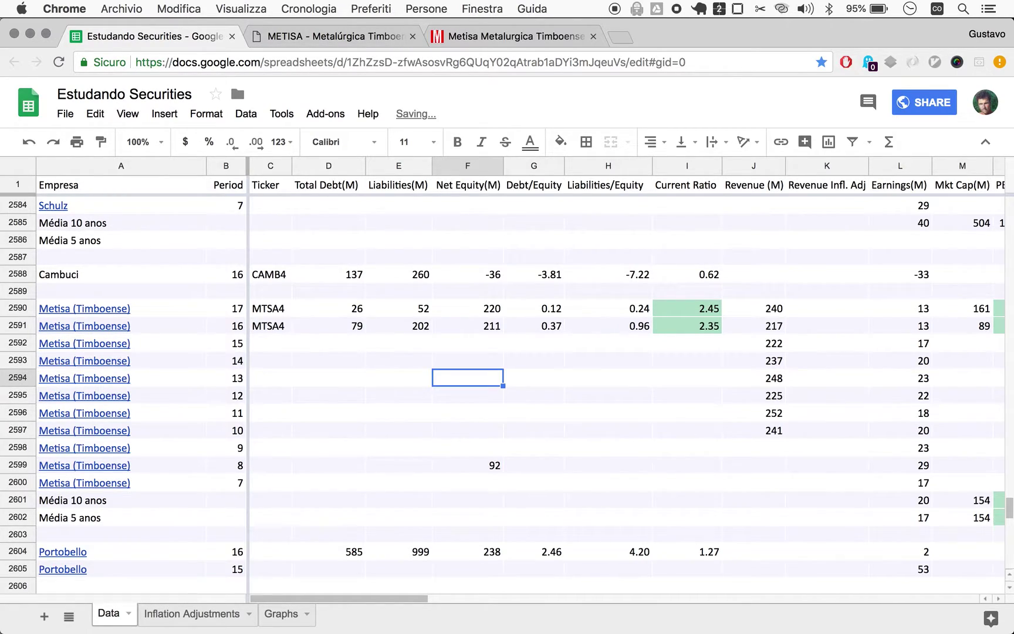
{"action": "key", "text": "Up"}
{"action": "key", "text": "Up"}
{"action": "key", "text": "Up"}
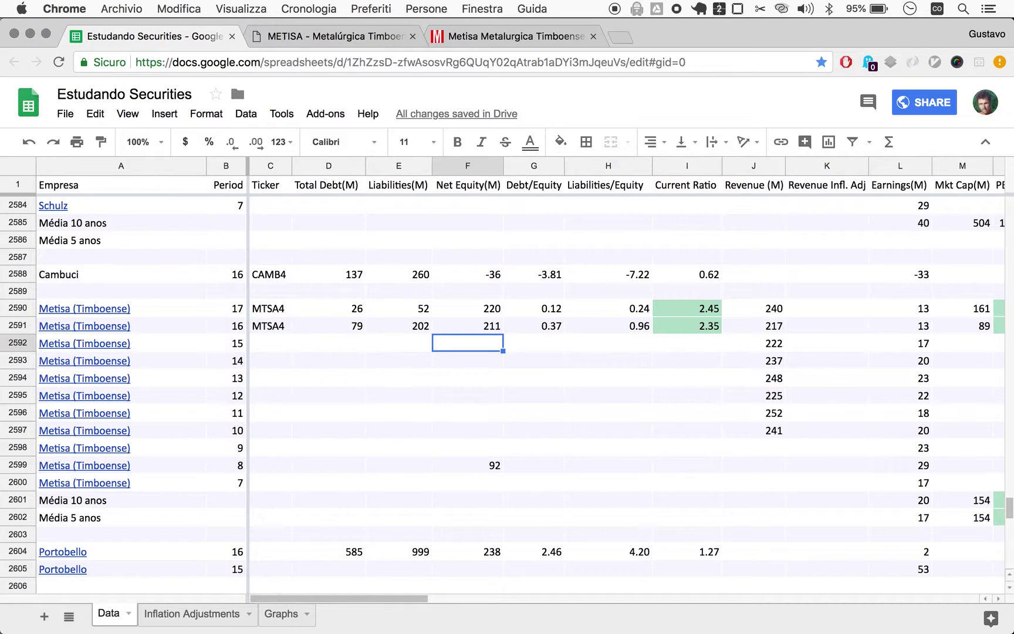
{"action": "key", "text": "Down"}
{"action": "key", "text": "Down"}
{"action": "key", "text": "Down"}
{"action": "key", "text": "Down"}
{"action": "key", "text": "Down"}
{"action": "key", "text": "Down"}
{"action": "key", "text": "Down"}
{"action": "key", "text": "Down"}
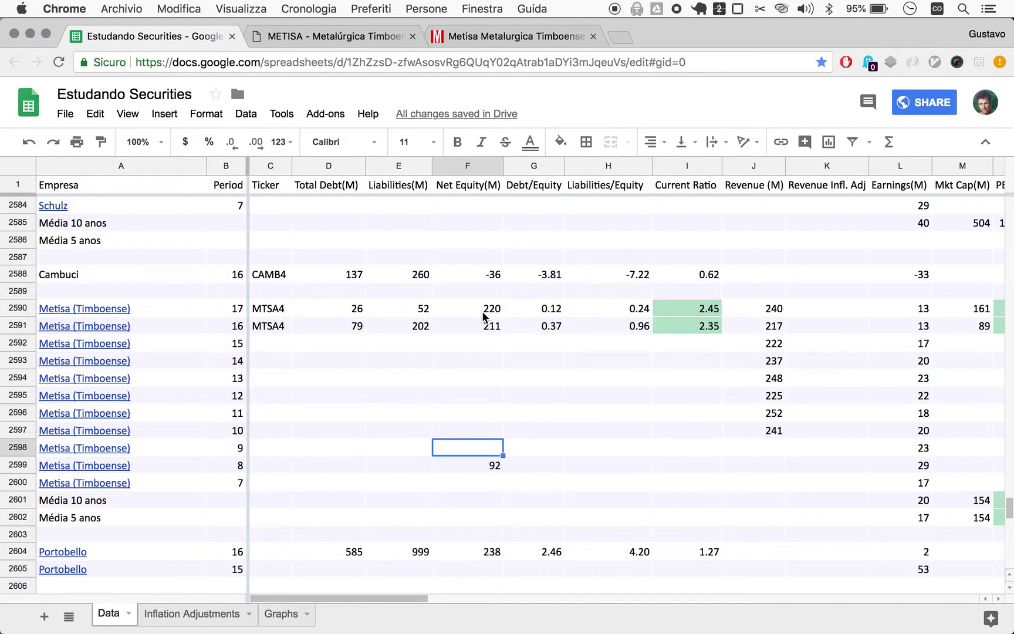
Go back to the open 2009 annual report and look up the consolidated gross operating revenue for 2009 and 2008
{"action": "key", "text": "super+3"}
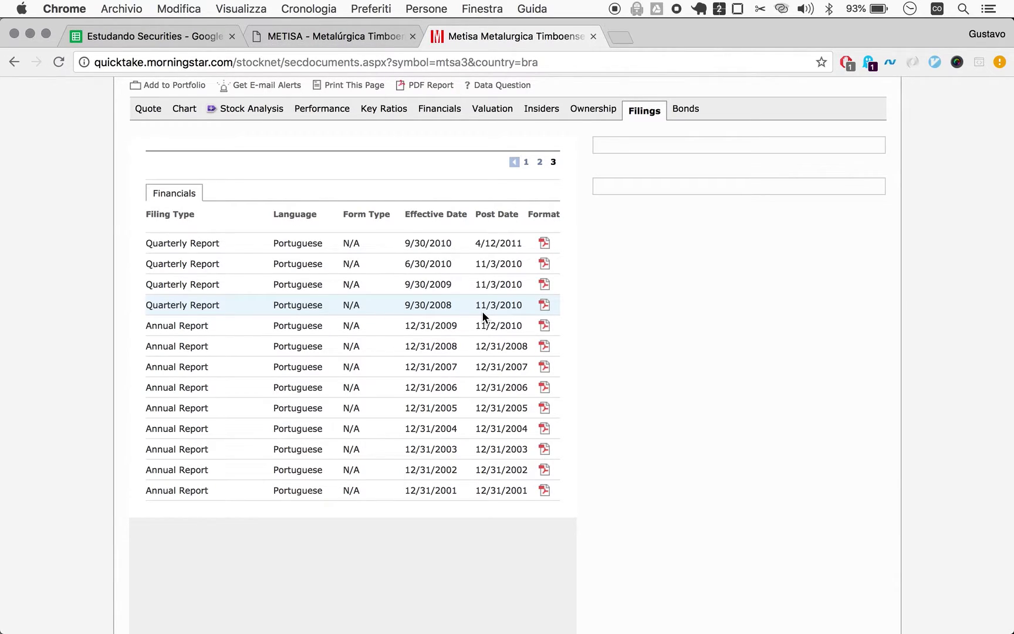
{"action": "key", "text": "super+grave"}
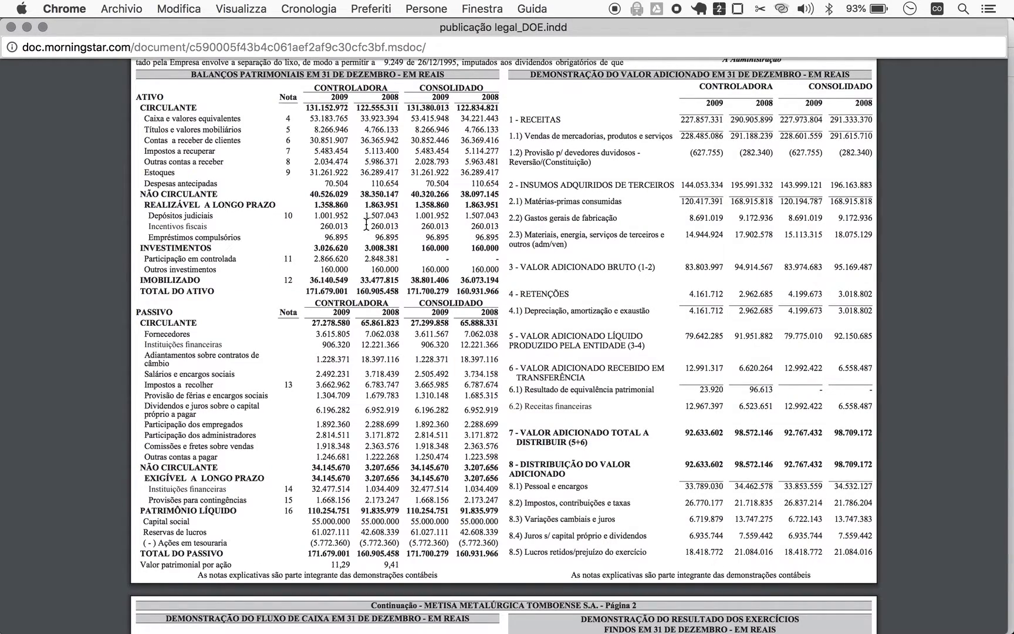
{"action": "scroll", "coordinate": [425, 472], "scroll_direction": "down", "scroll_amount": 3}
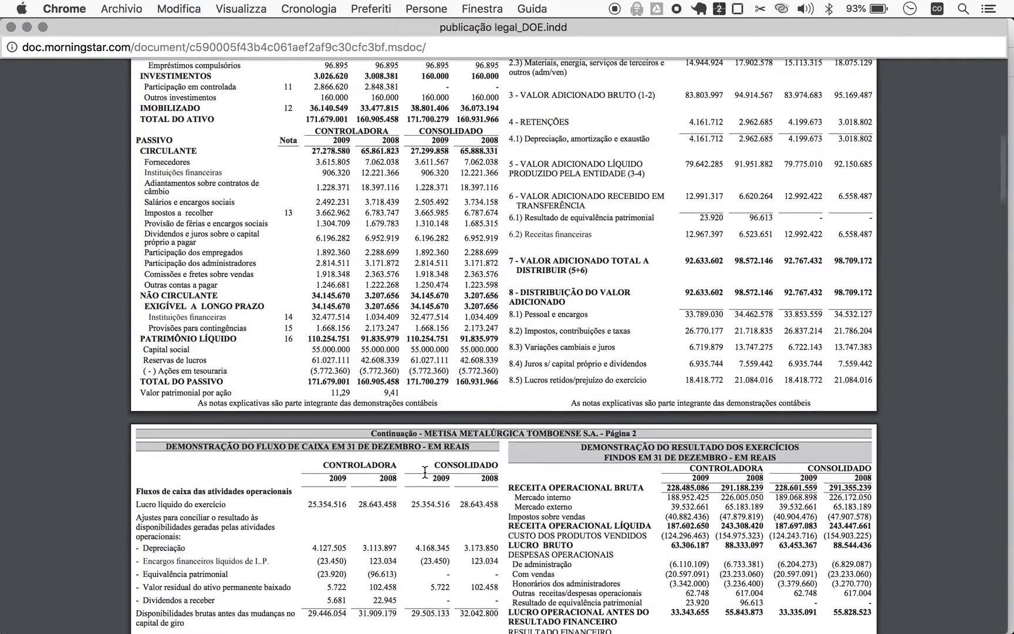
{"action": "scroll", "coordinate": [627, 524], "scroll_direction": "down", "scroll_amount": 3}
{"action": "scroll", "coordinate": [626, 527], "scroll_direction": "down", "scroll_amount": 3}
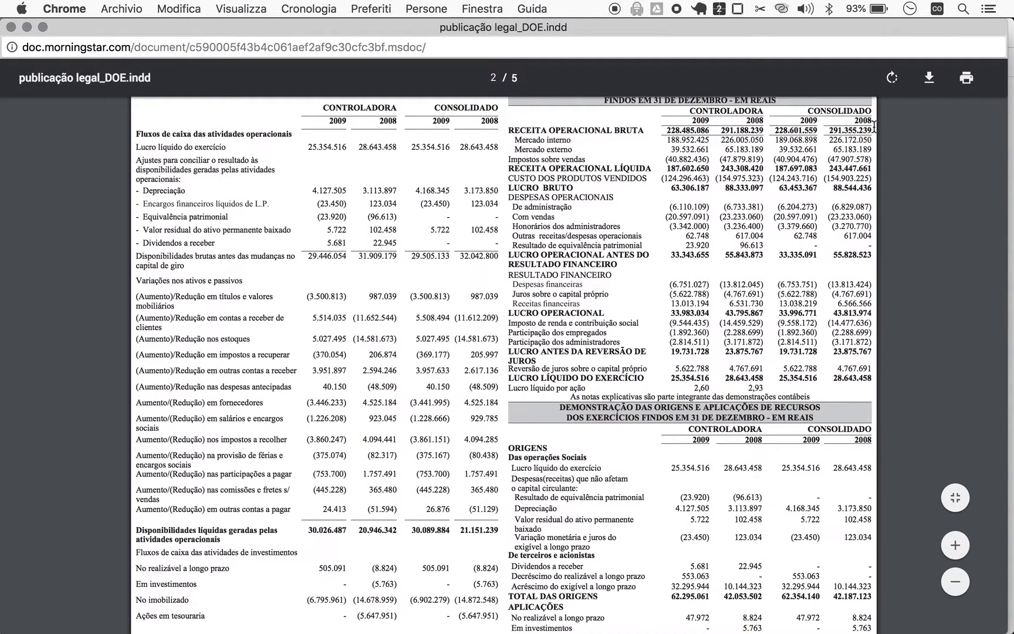
Return to the Estudando Securities spreadsheet and enter Metisa's Revenue (M) as 229 for period 9 and 291 for period 8
{"action": "key", "text": "super+bracketleft"}
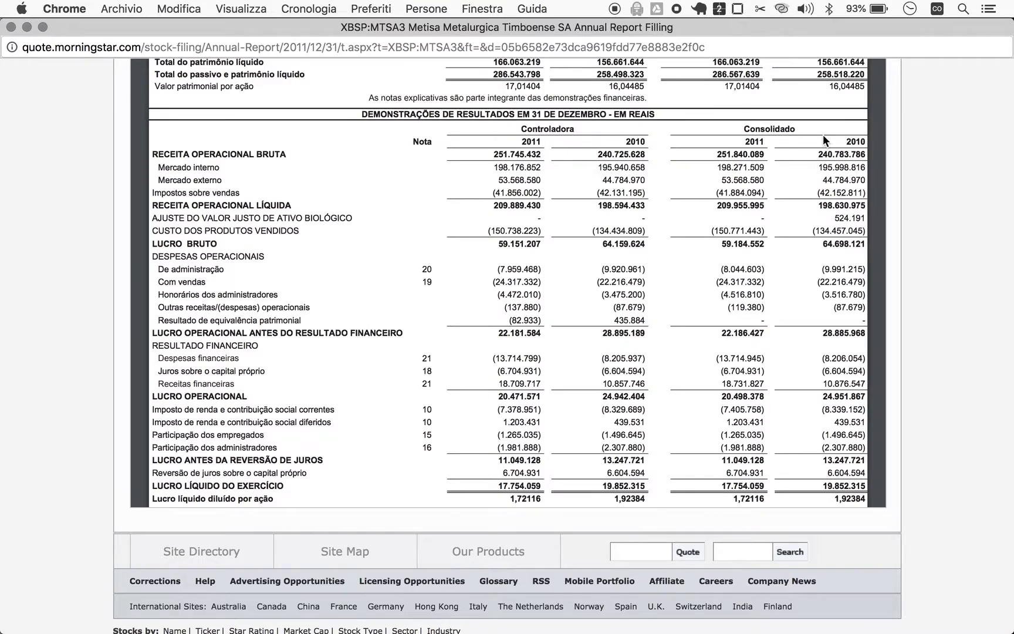
{"action": "key", "text": "super+grave"}
{"action": "key", "text": "super+grave"}
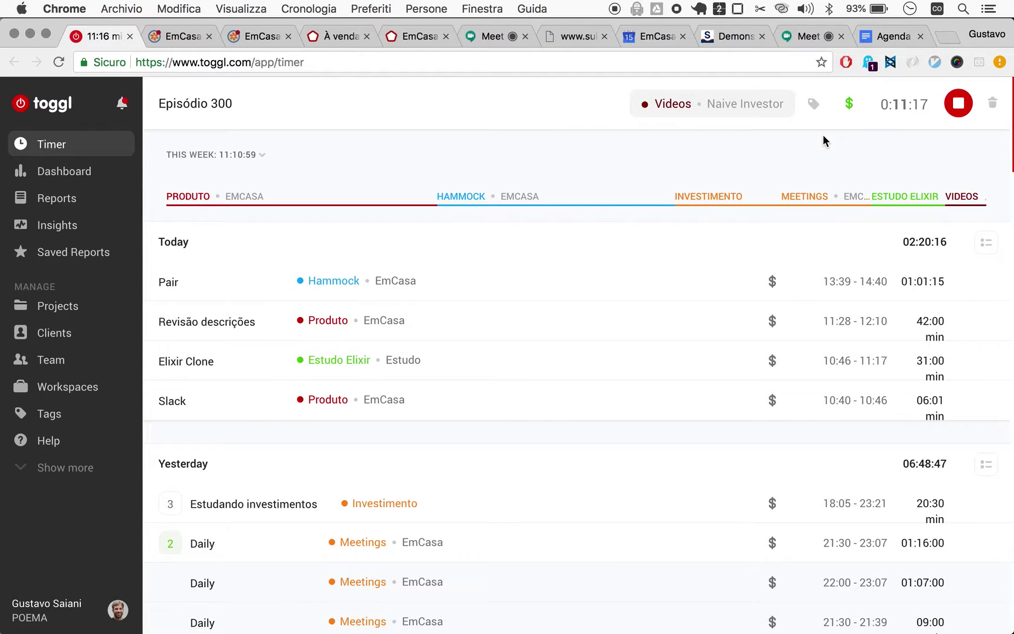
{"action": "key", "text": "super+1"}
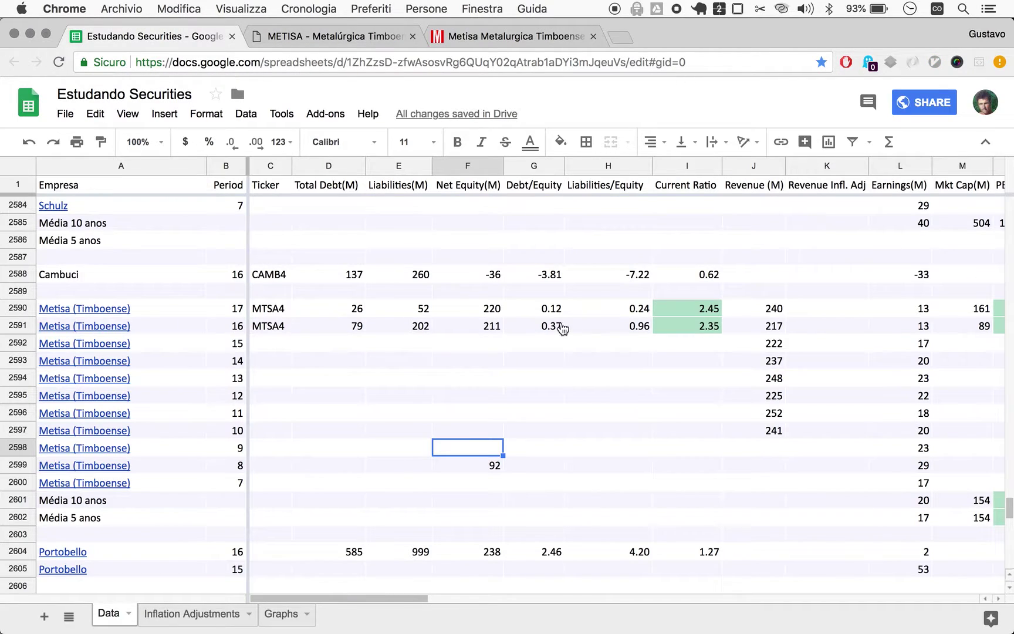
{"action": "left_click", "coordinate": [768, 447]}
{"action": "type", "text": "229"}
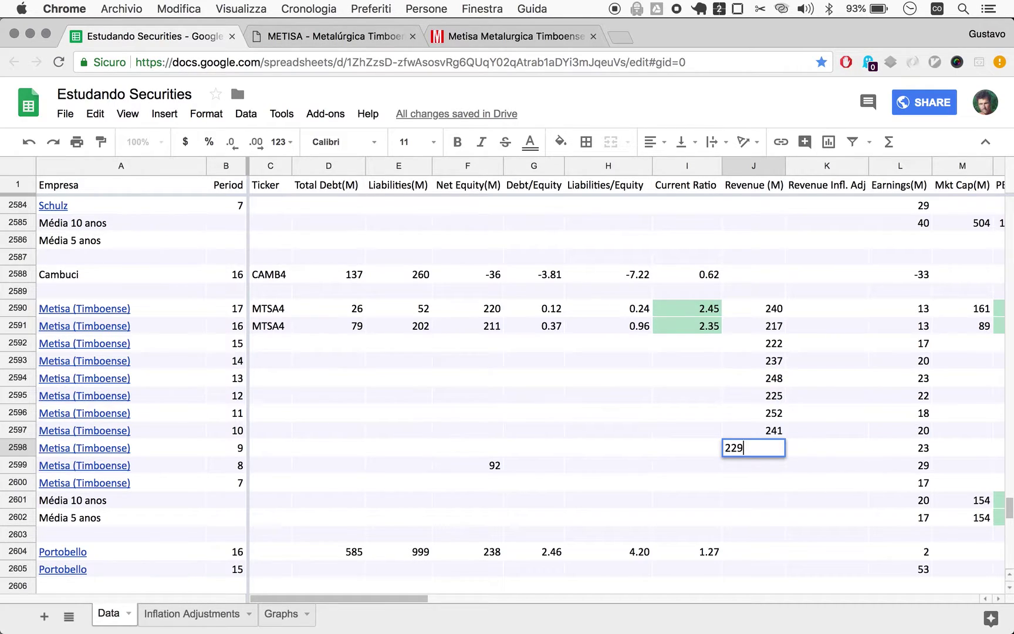
{"action": "key", "text": "Return"}
{"action": "type", "text": "291"}
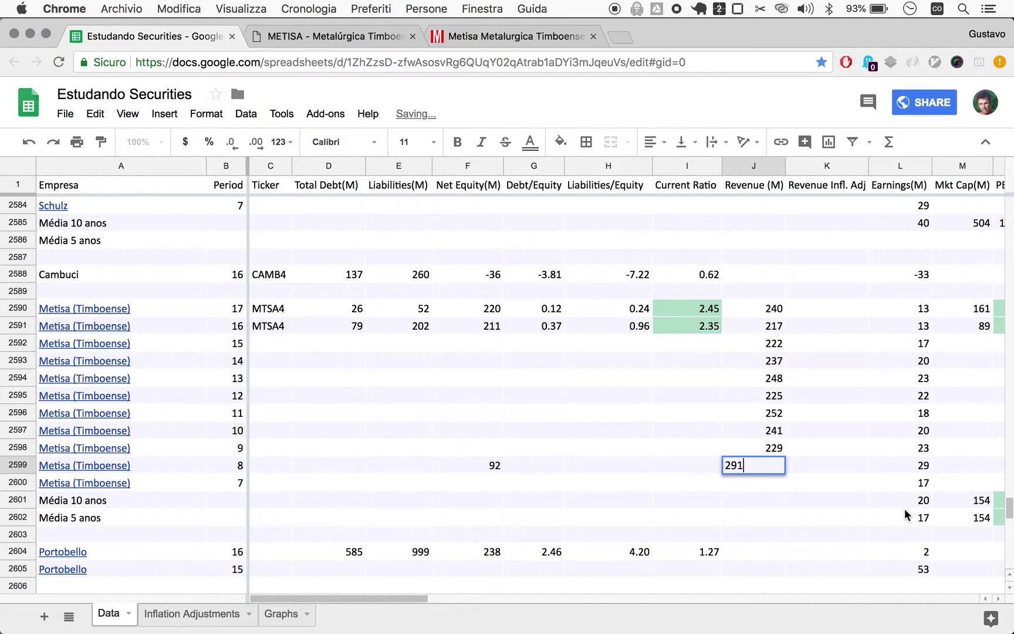
{"action": "key", "text": "Return"}
Enter a SUM formula referencing J2590 as Metisa's Revenue Infl. Adj for period 17
{"action": "left_click", "coordinate": [812, 307]}
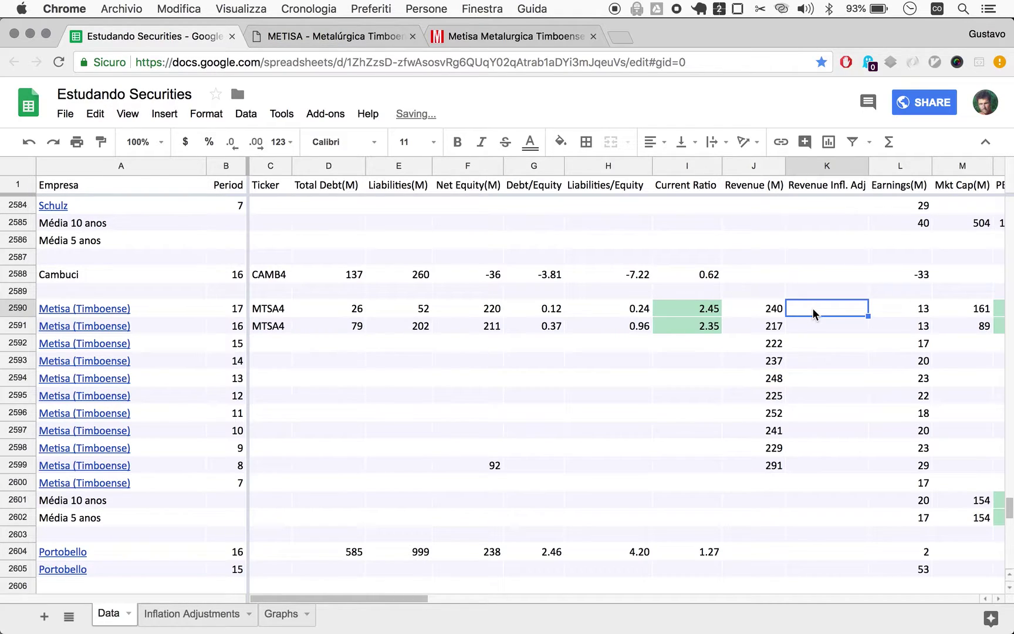
{"action": "type", "text": "="}
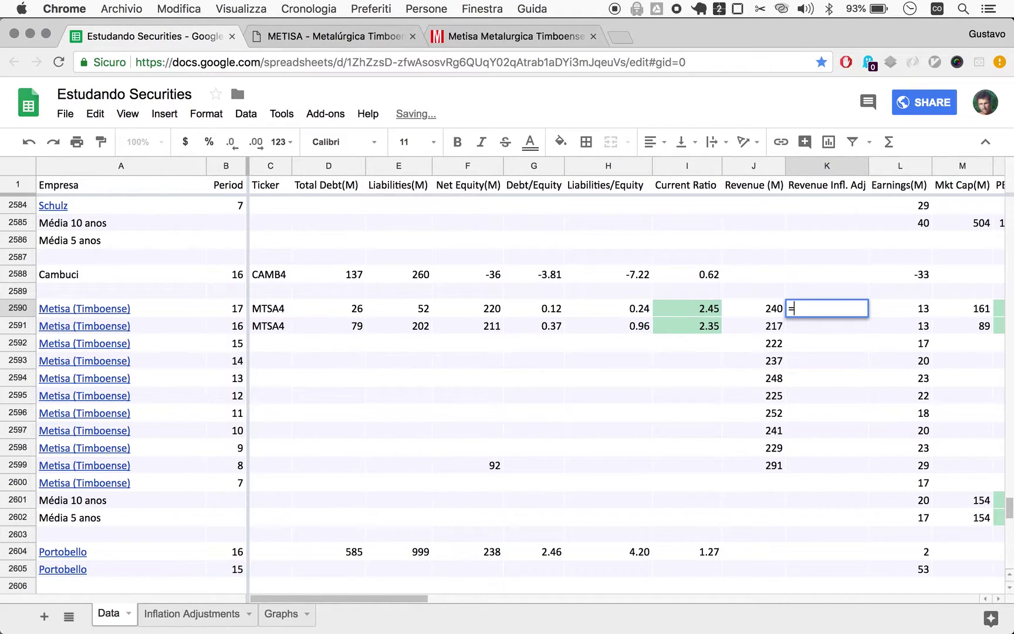
{"action": "key", "text": "BackSpace"}
{"action": "type", "text": "=sum("}
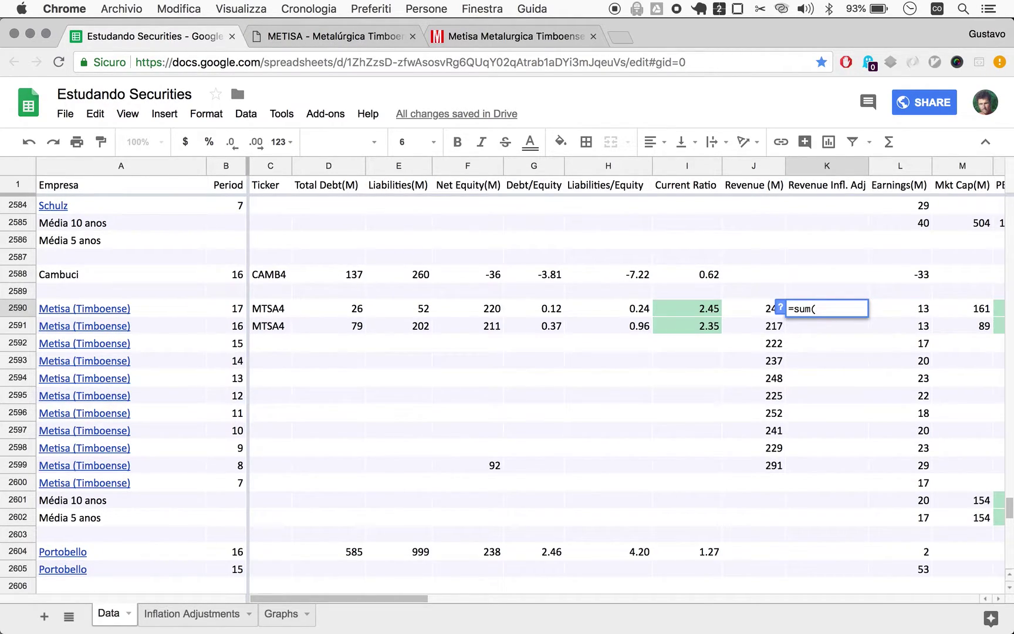
{"action": "left_click", "coordinate": [758, 308]}
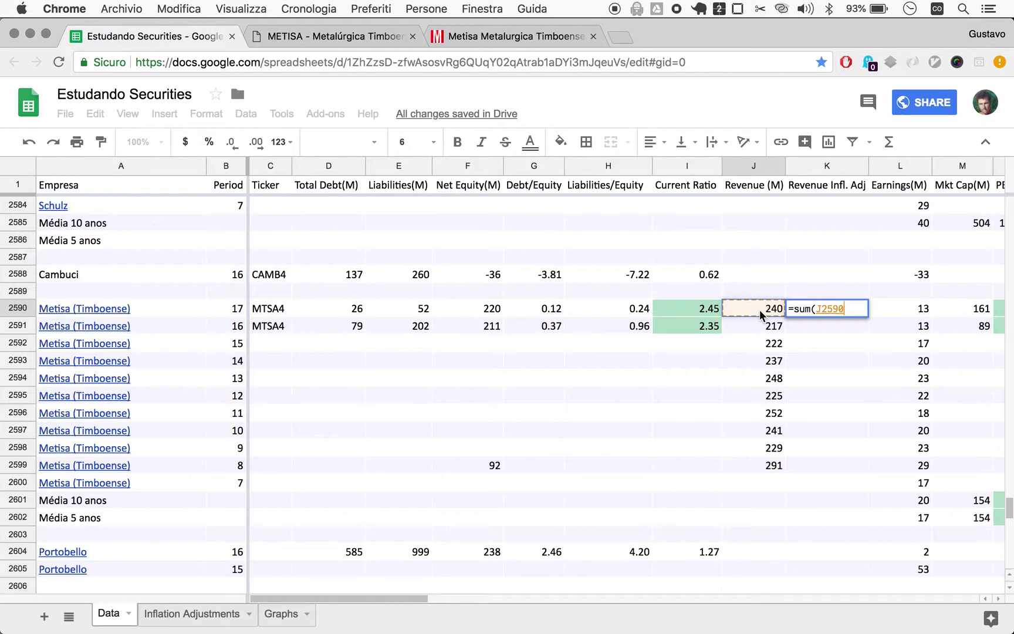
{"action": "type", "text": ":"}
{"action": "key", "text": "BackSpace"}
{"action": "key", "text": "Return"}
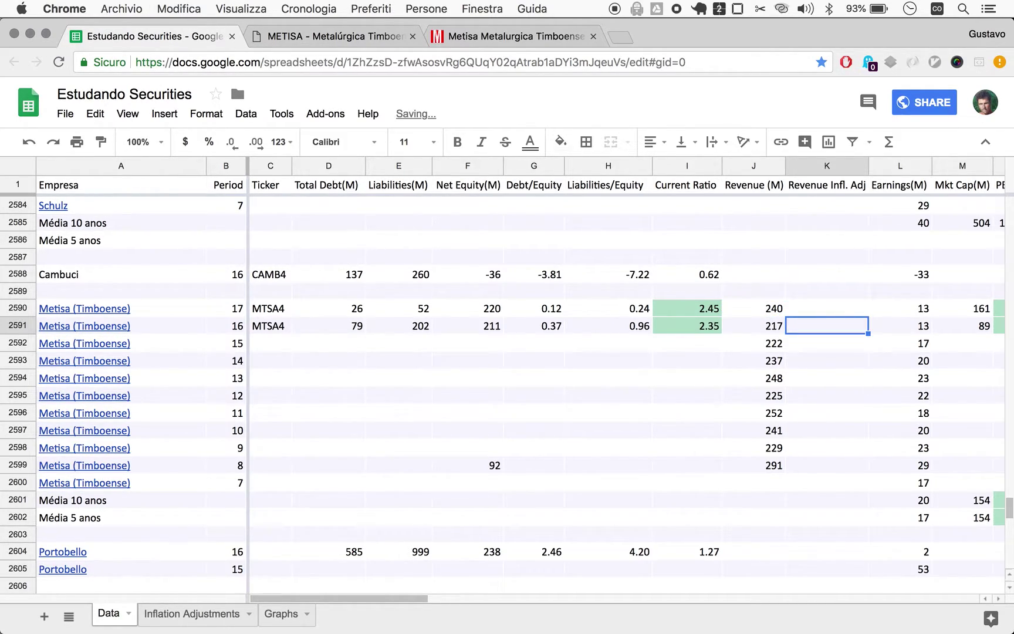
Fill Metisa's Revenue Infl. Adj cells for periods 16 through 8 with the inflation-adjusted revenue formula
{"action": "left_click", "coordinate": [827, 308]}
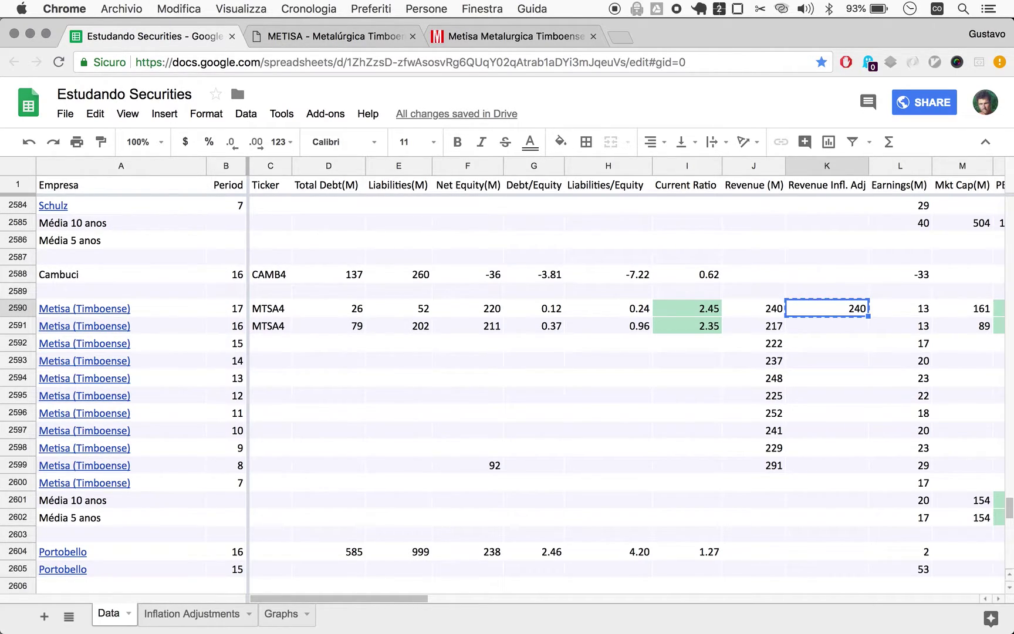
{"action": "left_click", "coordinate": [826, 325]}
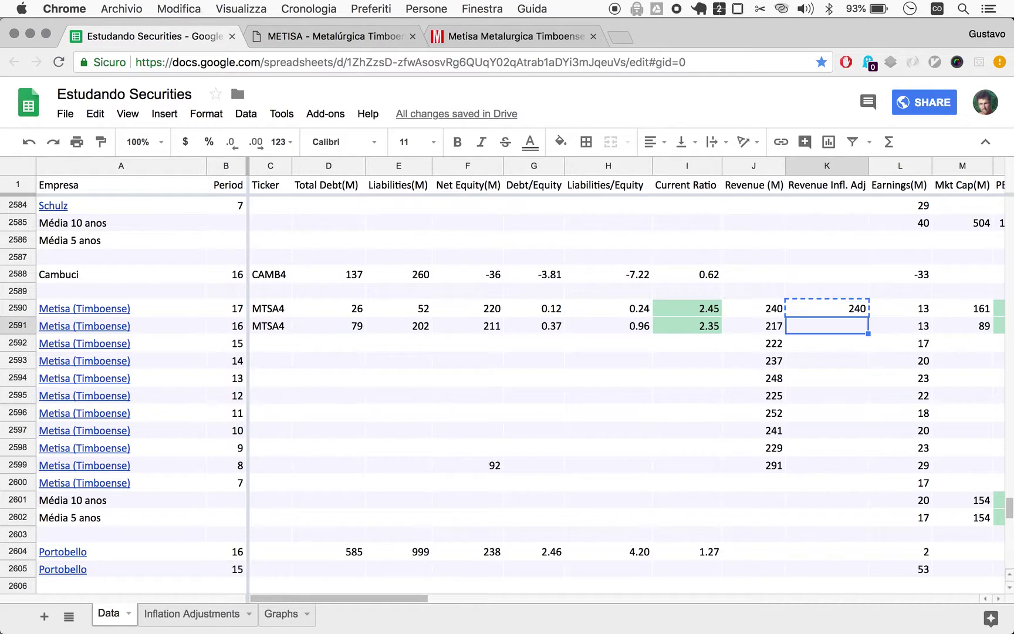
{"action": "key", "text": "shift+Down"}
{"action": "key", "text": "shift+Down"}
{"action": "key", "text": "shift+Down"}
{"action": "key", "text": "shift+Down"}
{"action": "key", "text": "shift+Down"}
{"action": "key", "text": "shift+Down"}
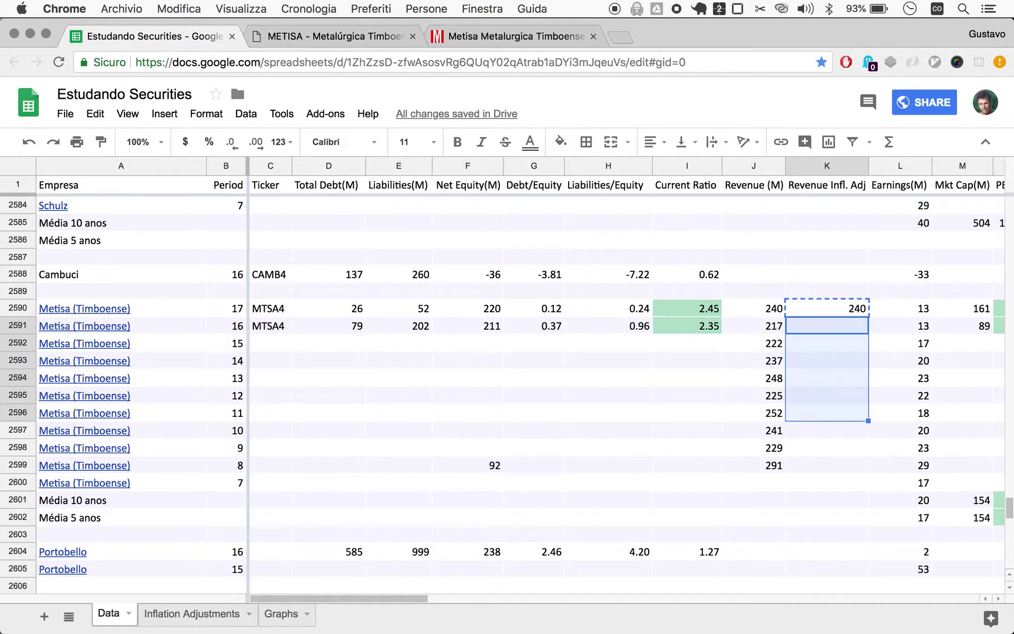
{"action": "key", "text": "shift+Down"}
{"action": "key", "text": "shift+Down"}
{"action": "key", "text": "shift+Down"}
{"action": "key", "text": "shift+Up"}
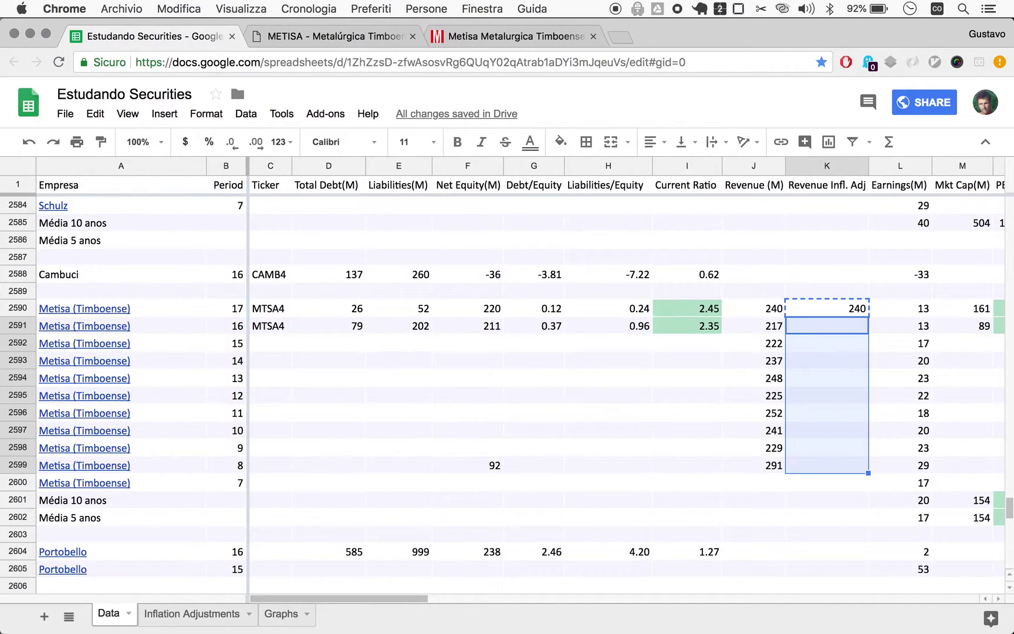
{"action": "key", "text": "super+v"}
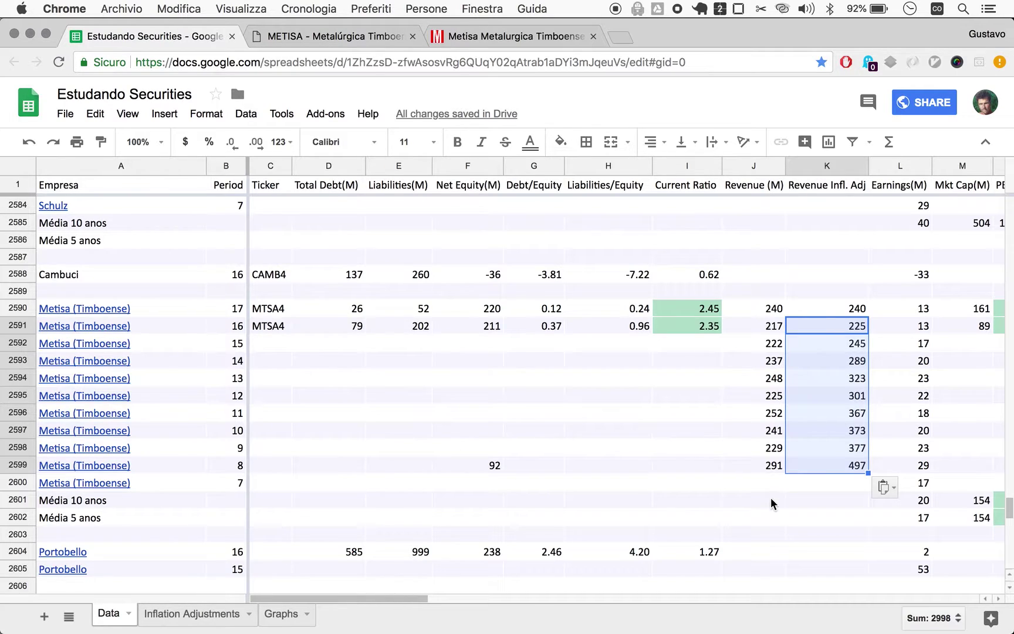
Copy Metisa's Média 10 anos average formula from Earnings(M) into Revenue (M) and Revenue Infl. Adj on the same row
{"action": "left_click", "coordinate": [917, 500]}
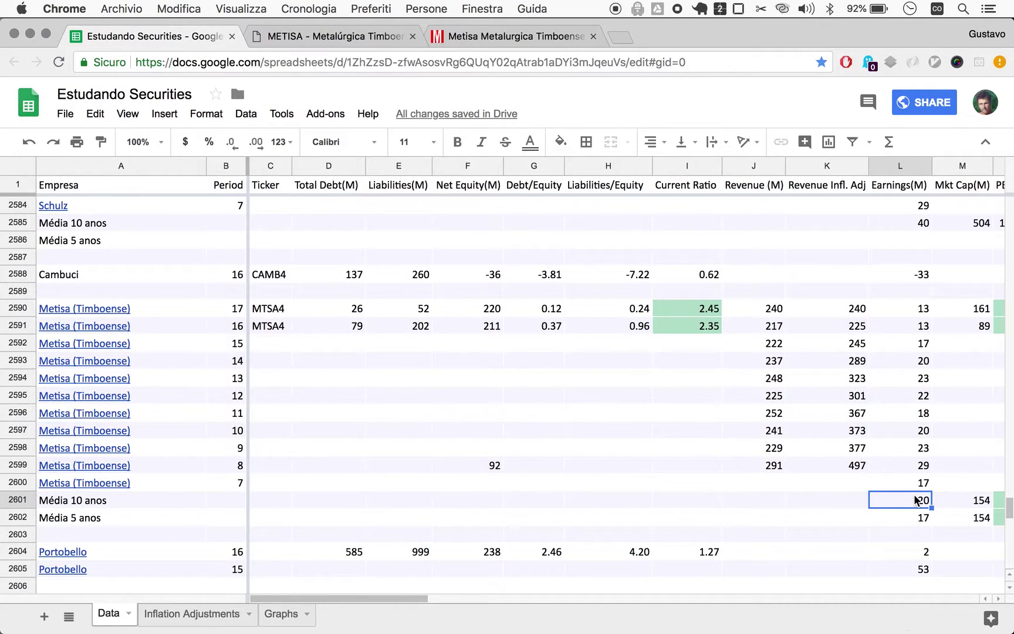
{"action": "key", "text": "super+c"}
{"action": "key", "text": "Left"}
{"action": "key", "text": "Left"}
{"action": "key", "text": "super+v"}
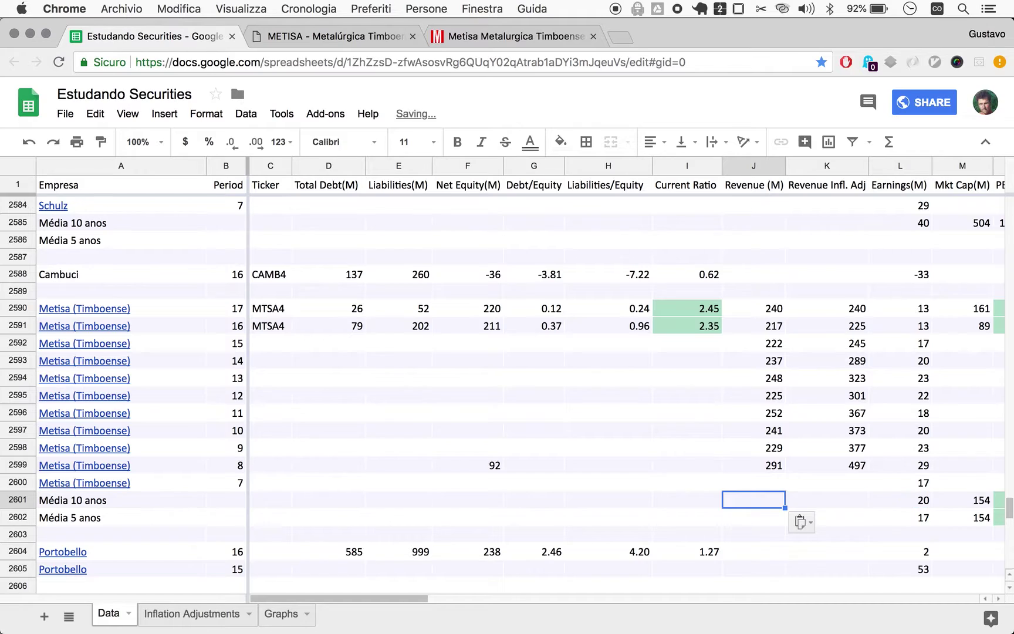
{"action": "key", "text": "Down"}
{"action": "key", "text": "Right"}
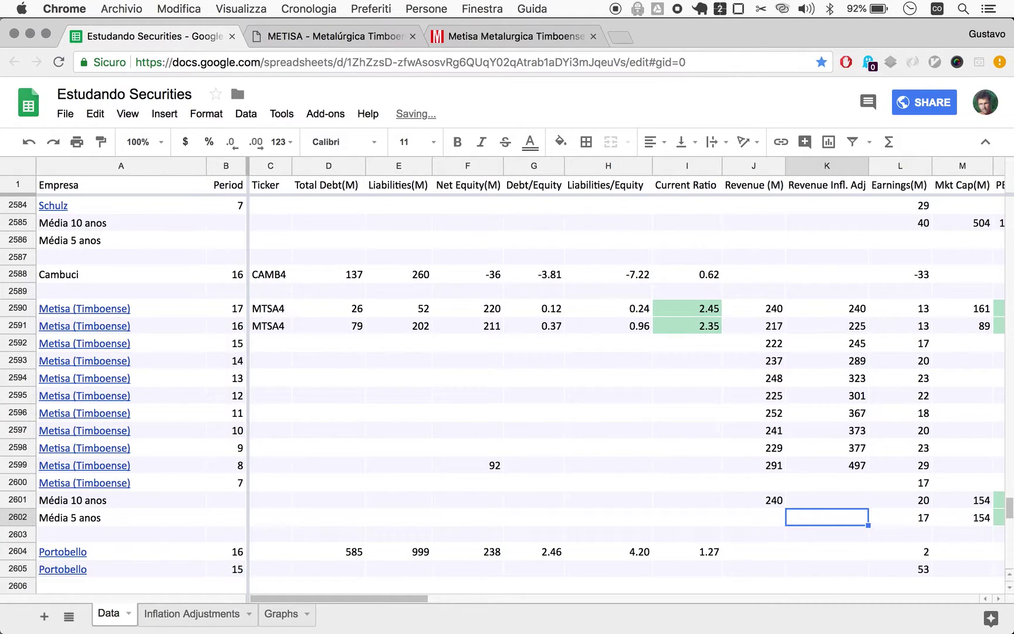
{"action": "key", "text": "Up"}
Try reusing the Média 10 anos earnings formula for Revenue Infl. Adj and Revenue (M) in Metisa's Média 5 anos row, and check its range
{"action": "key", "text": "Right"}
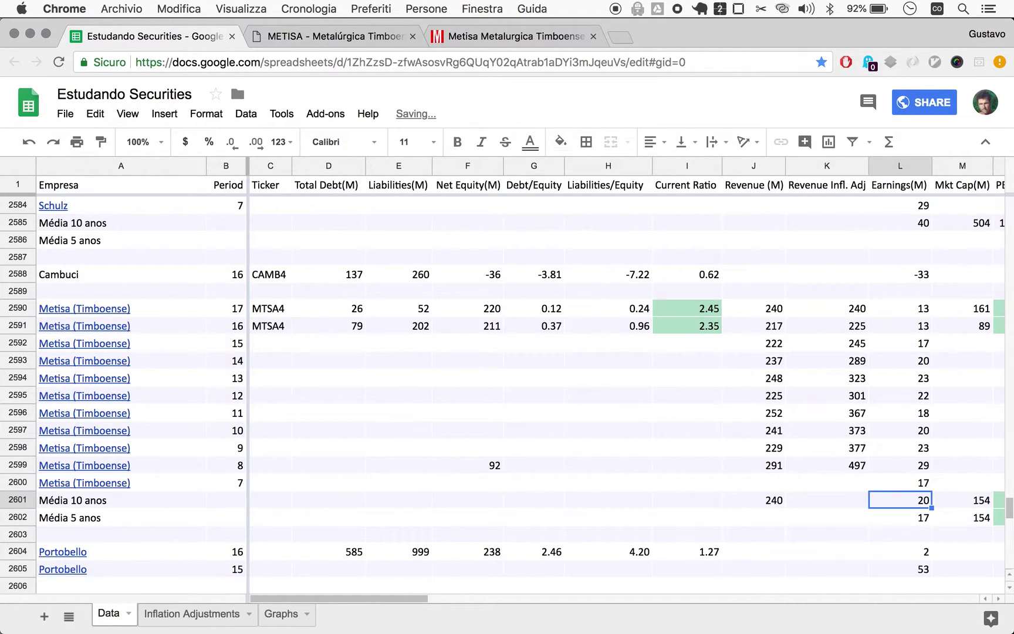
{"action": "key", "text": "super+c"}
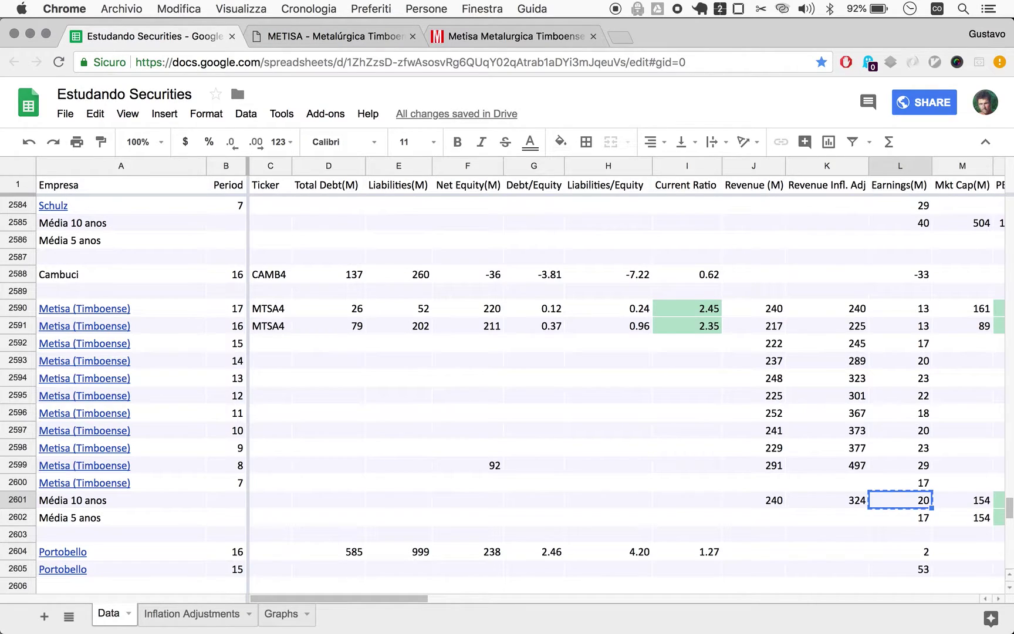
{"action": "key", "text": "Down"}
{"action": "key", "text": "Left"}
{"action": "key", "text": "super+v"}
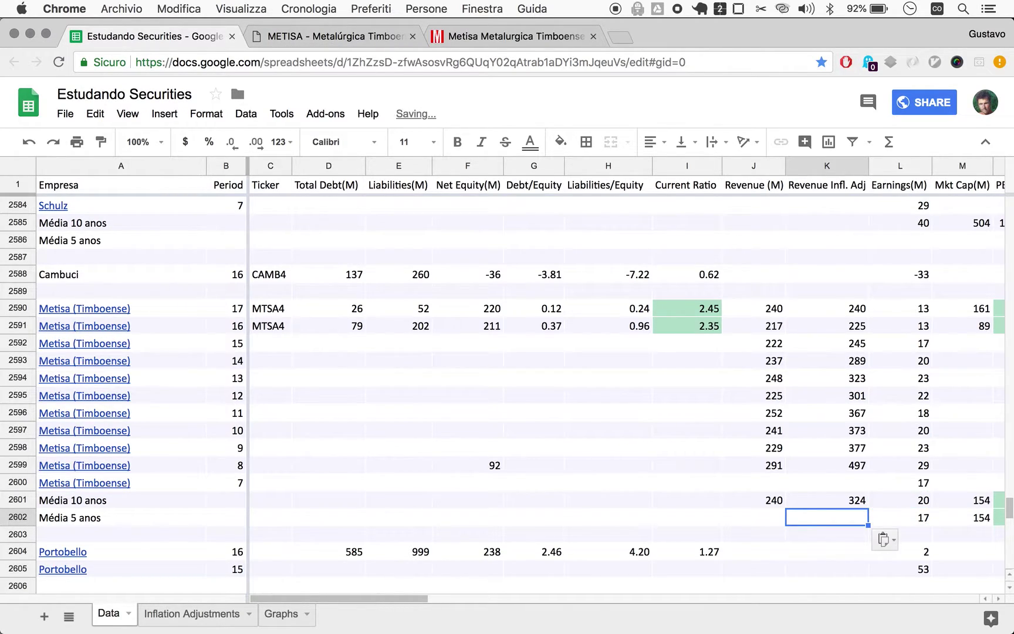
{"action": "key", "text": "Left"}
{"action": "key", "text": "super+v"}
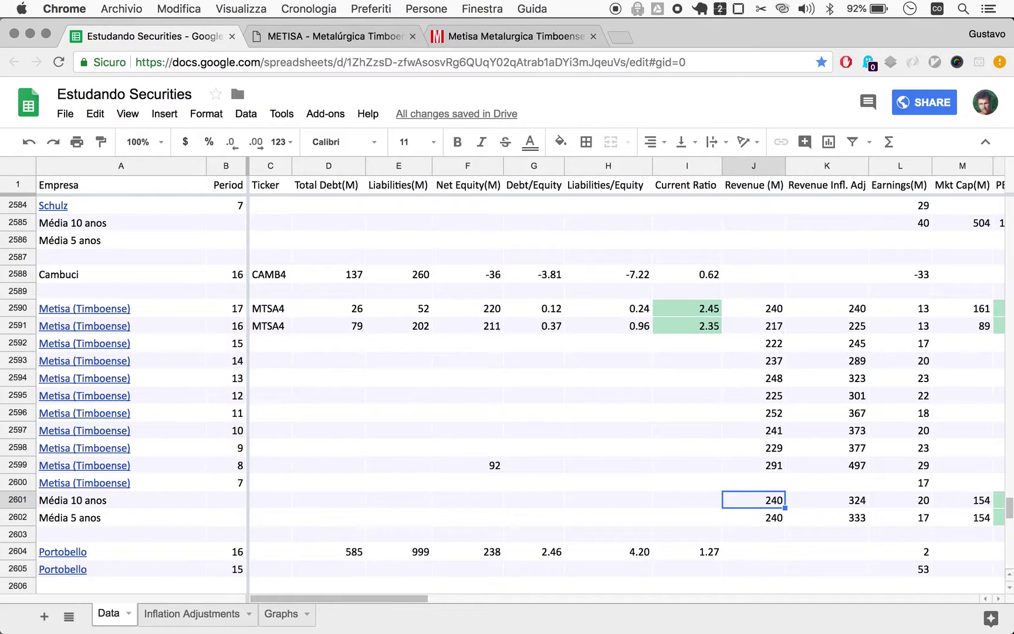
{"action": "key", "text": "Return"}
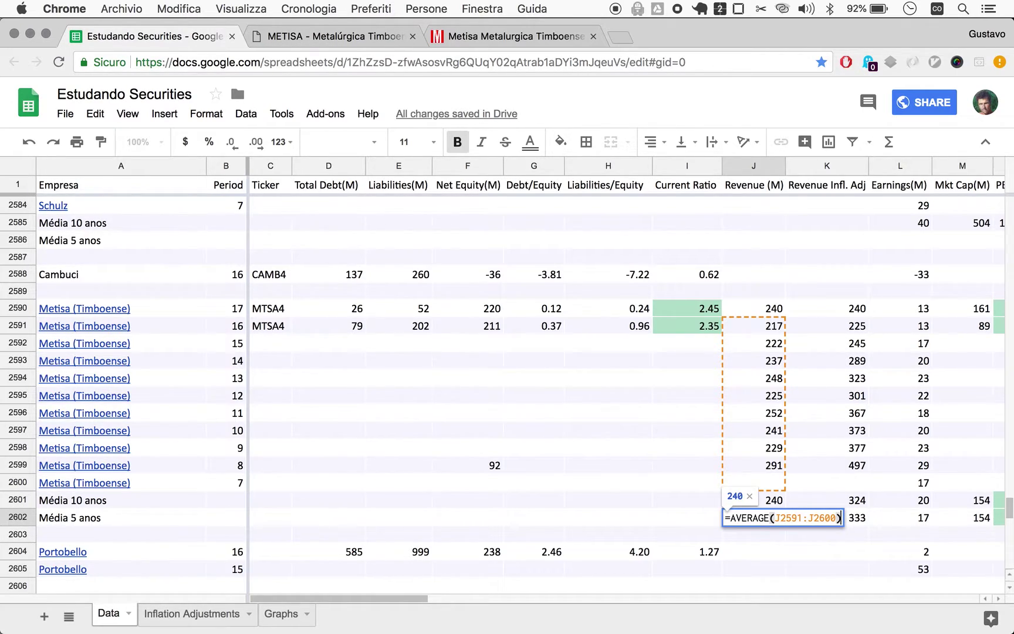
{"action": "key", "text": "Escape"}
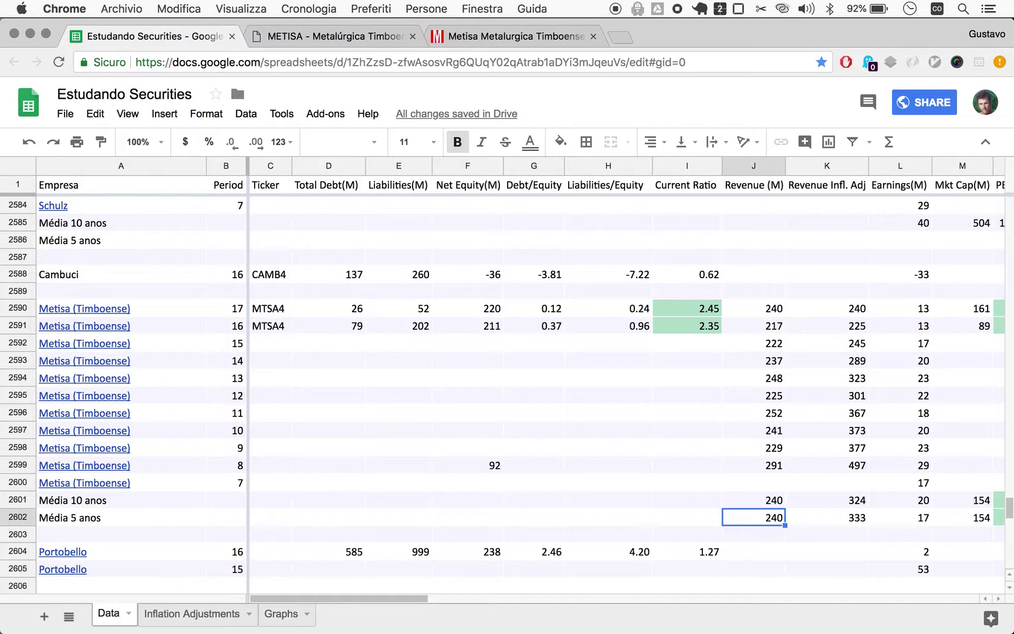
Check the Média 5 anos average formula in Earnings(M) and copy it into Revenue Infl. Adj and Revenue (M) on Metisa's row
{"action": "left_click", "coordinate": [923, 522]}
{"action": "key", "text": "Return"}
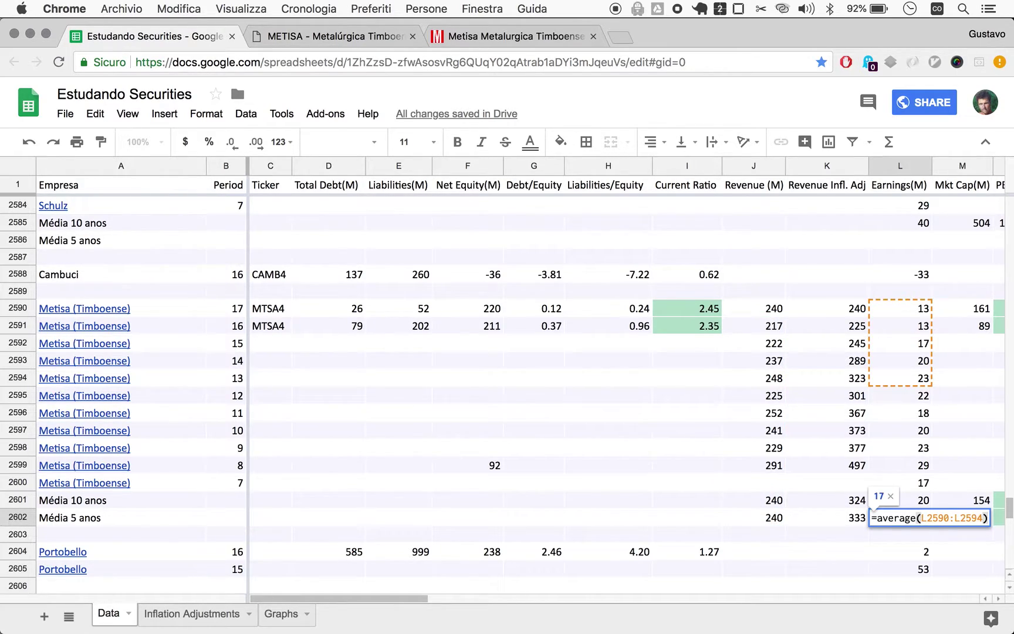
{"action": "key", "text": "Escape"}
{"action": "key", "text": "ctrl+c"}
{"action": "key", "text": "Left"}
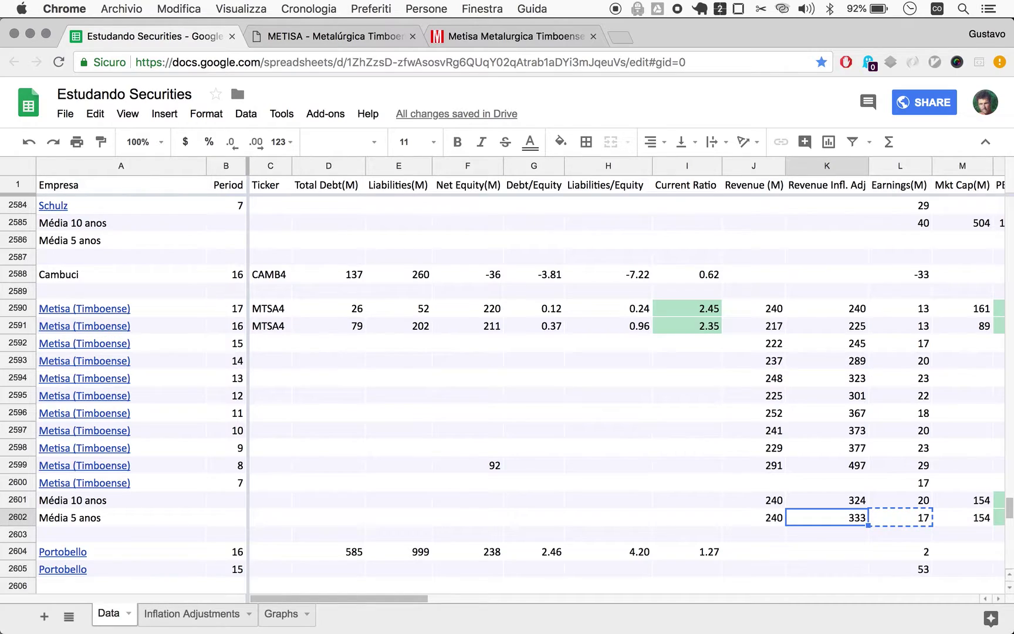
{"action": "key", "text": "ctrl+v"}
{"action": "key", "text": "Left"}
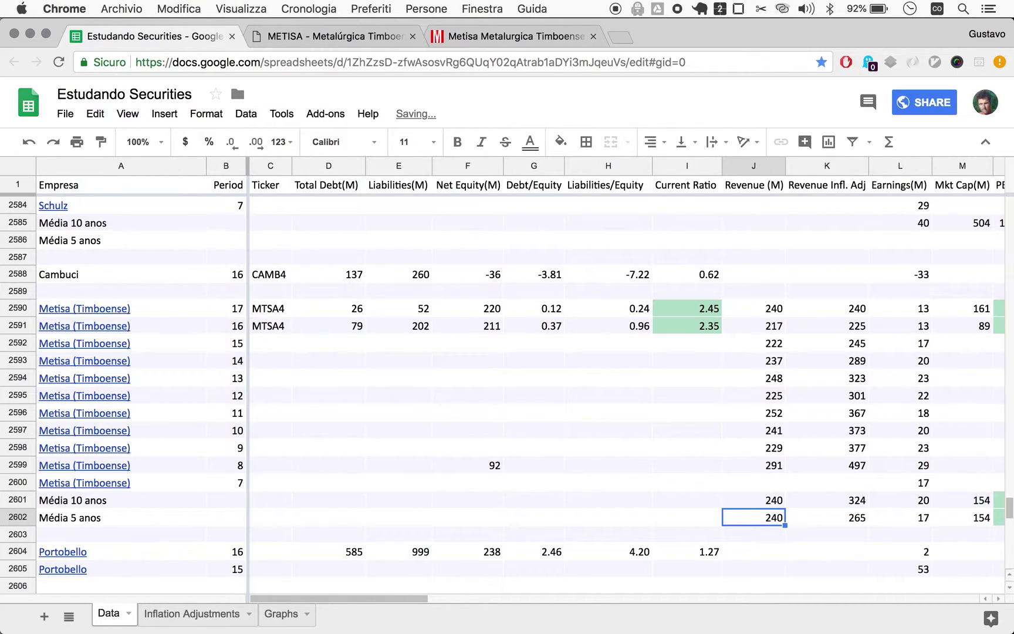
{"action": "key", "text": "ctrl+v"}
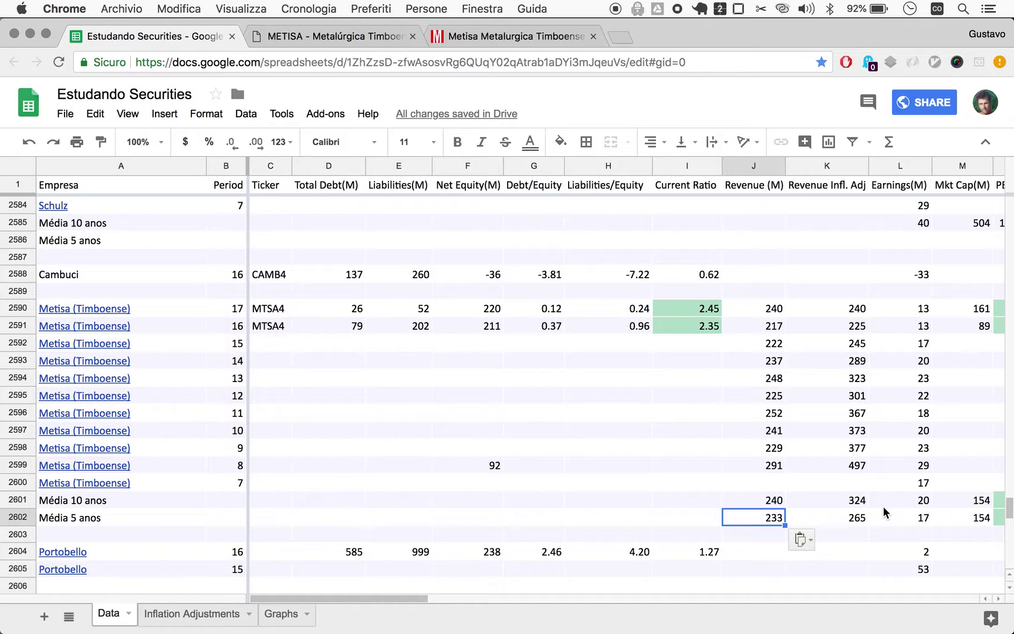
Use Spotlight to calculate 154/324, Metisa's market cap divided by its 10-year average inflation-adjusted revenue
{"action": "scroll", "coordinate": [886, 516], "scroll_direction": "right", "scroll_amount": 2}
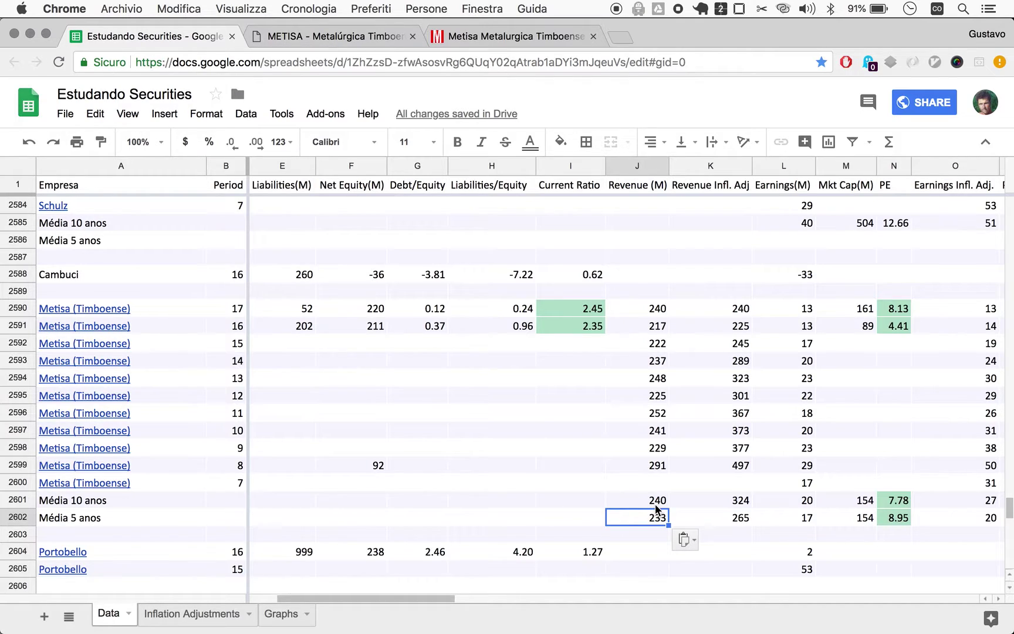
{"action": "key", "text": "super+space"}
{"action": "type", "text": "154"}
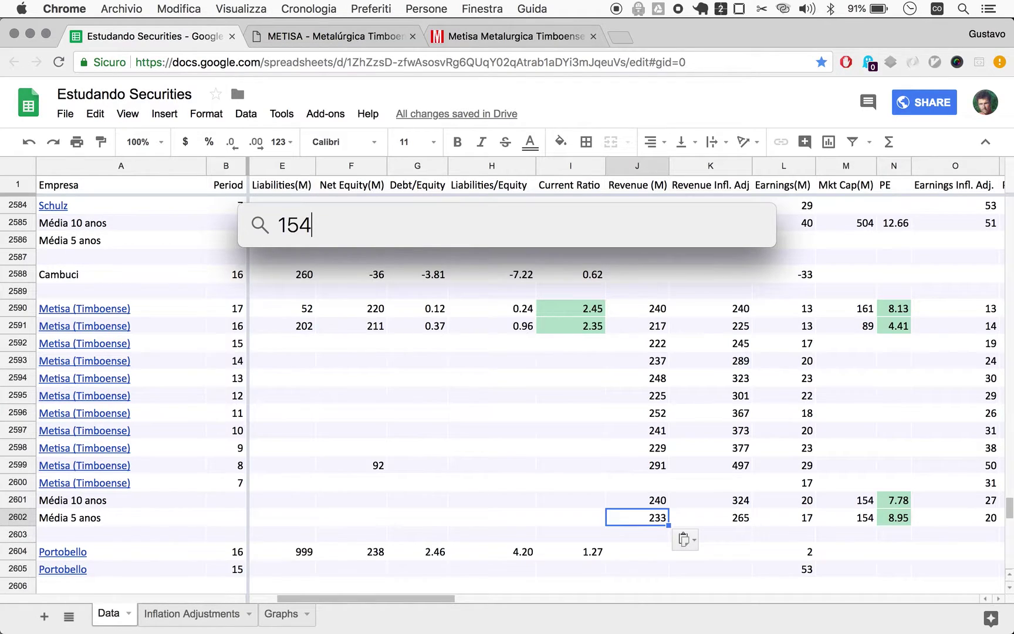
{"action": "type", "text": "/"}
{"action": "key", "text": "Escape"}
{"action": "key", "text": "Escape"}
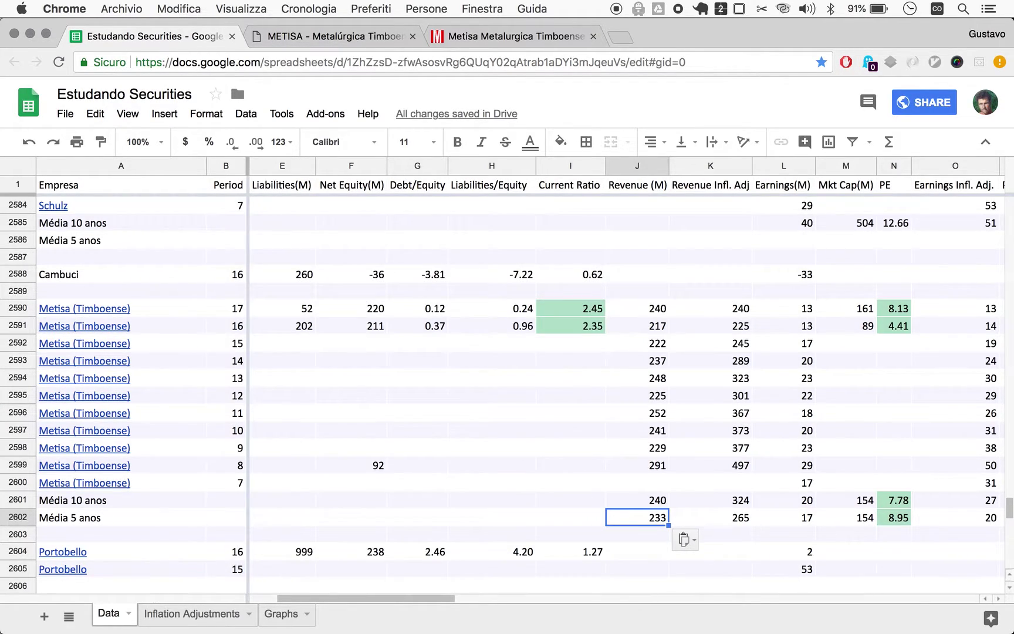
{"action": "key", "text": "super+space"}
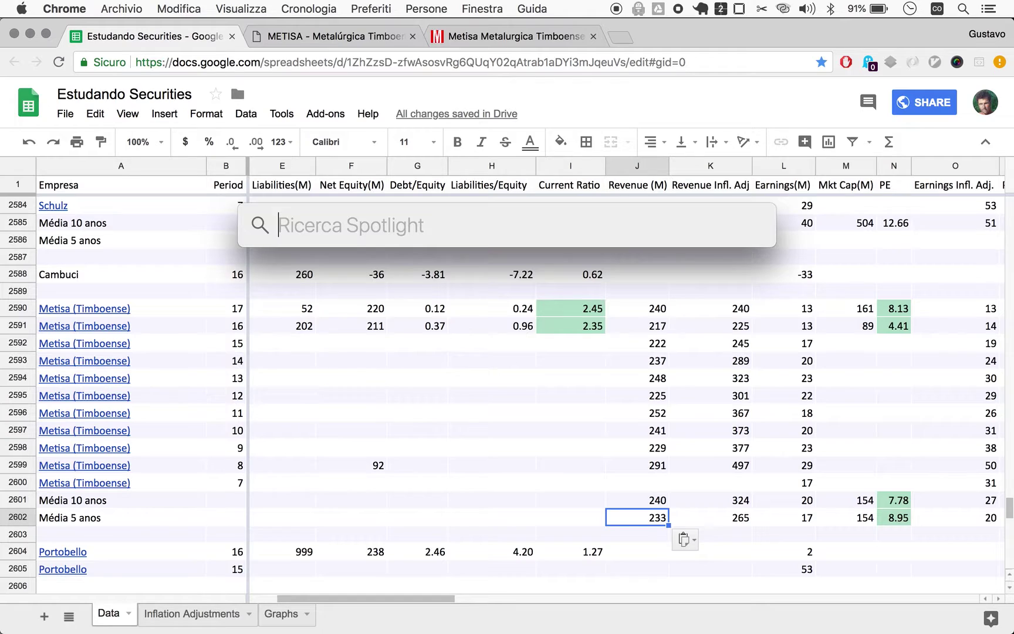
{"action": "type", "text": "15"}
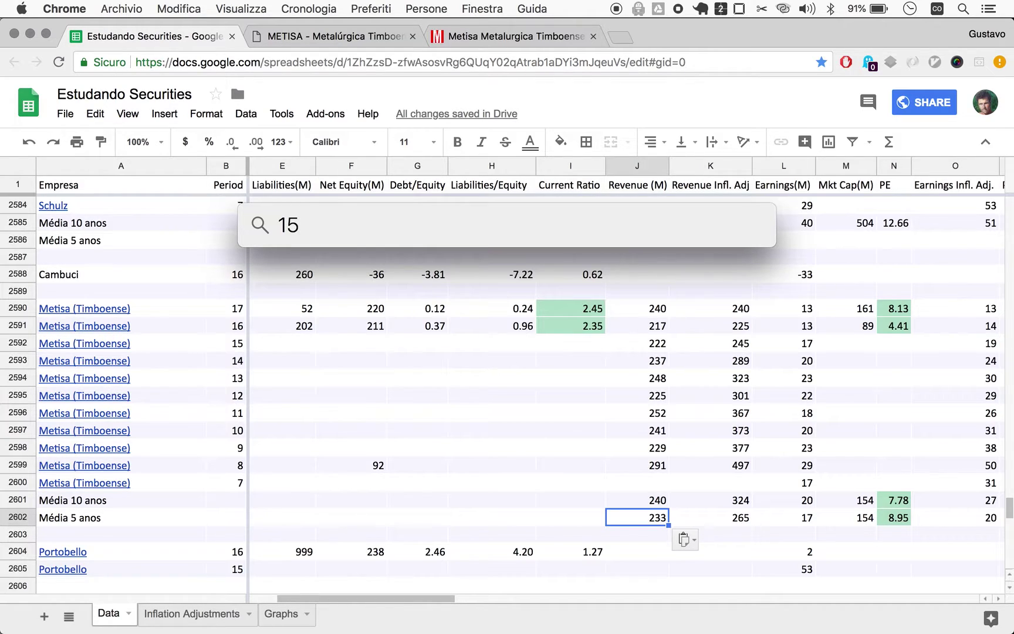
{"action": "type", "text": "4/324"}
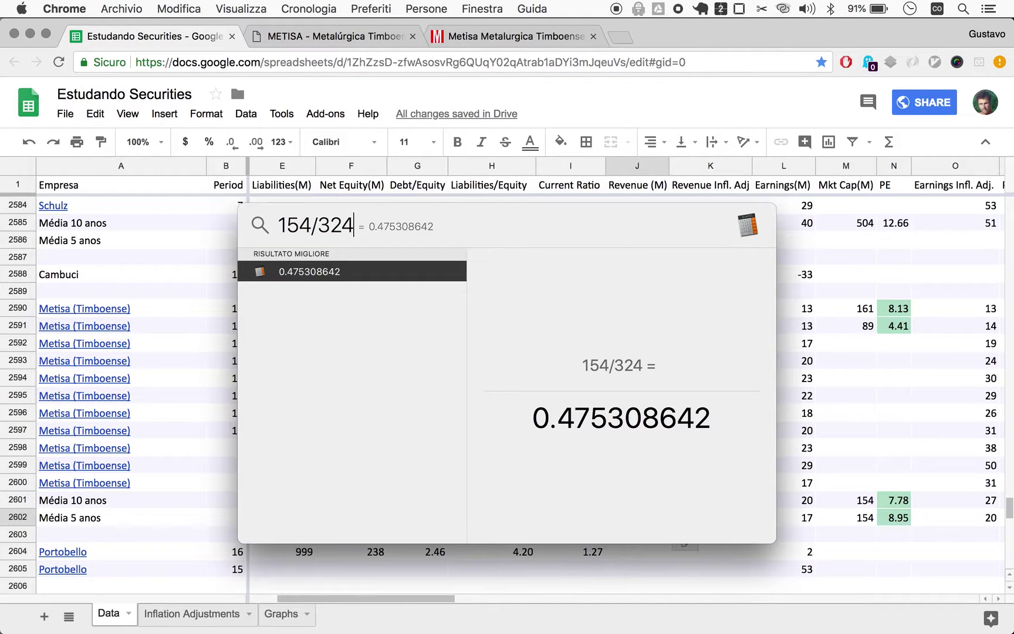
{"action": "key", "text": "Escape"}
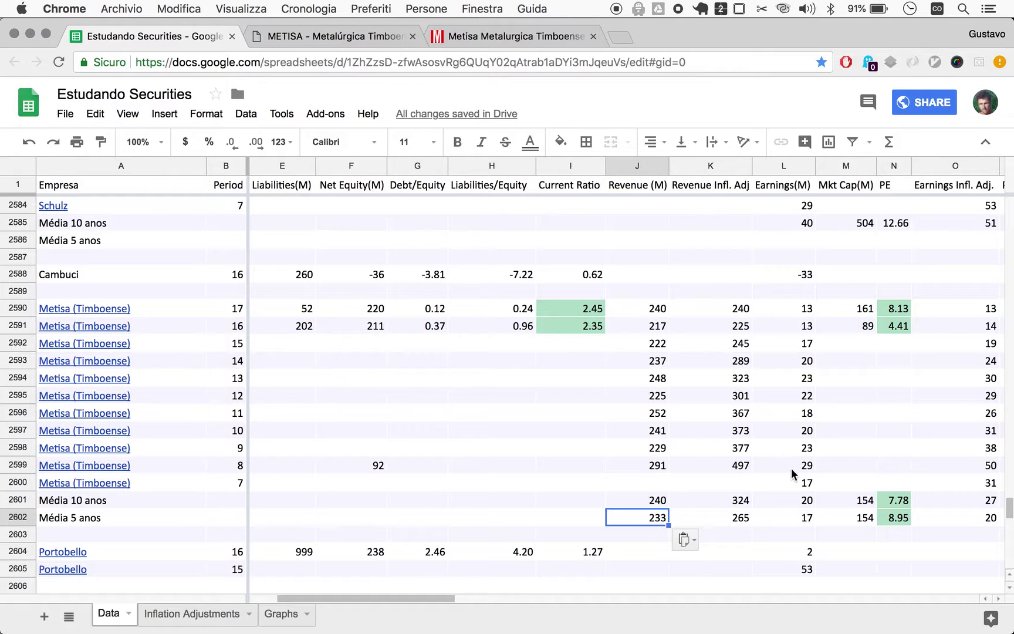
Review Metisa's earnings, PE, free cash flow and debt ratio columns alongside its revenue figures
{"action": "scroll", "coordinate": [789, 473], "scroll_direction": "right", "scroll_amount": 3}
{"action": "scroll", "coordinate": [790, 473], "scroll_direction": "right", "scroll_amount": 2}
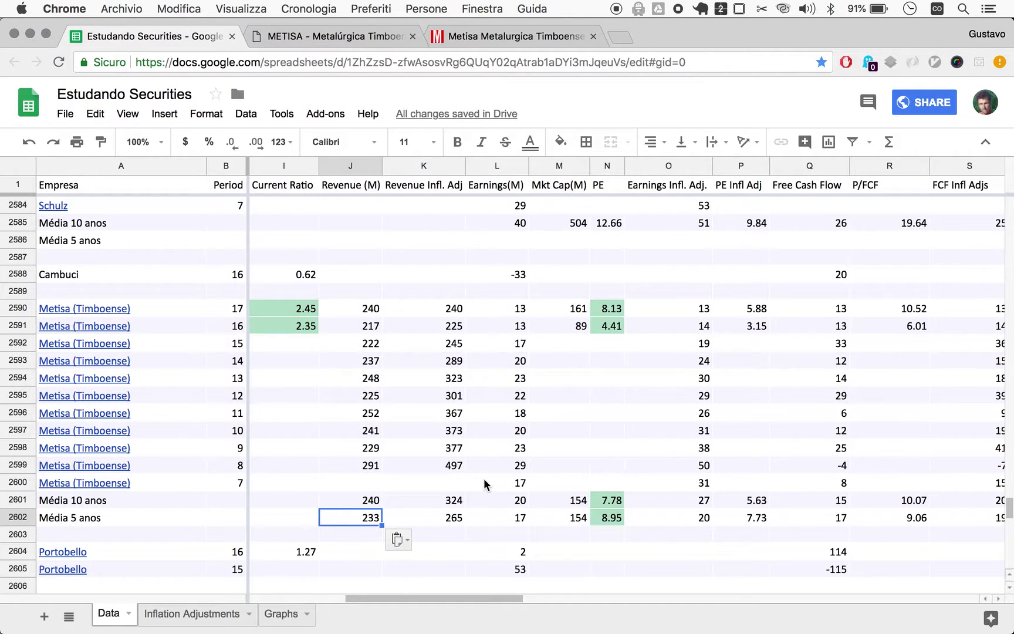
{"action": "scroll", "coordinate": [484, 478], "scroll_direction": "left", "scroll_amount": 5}
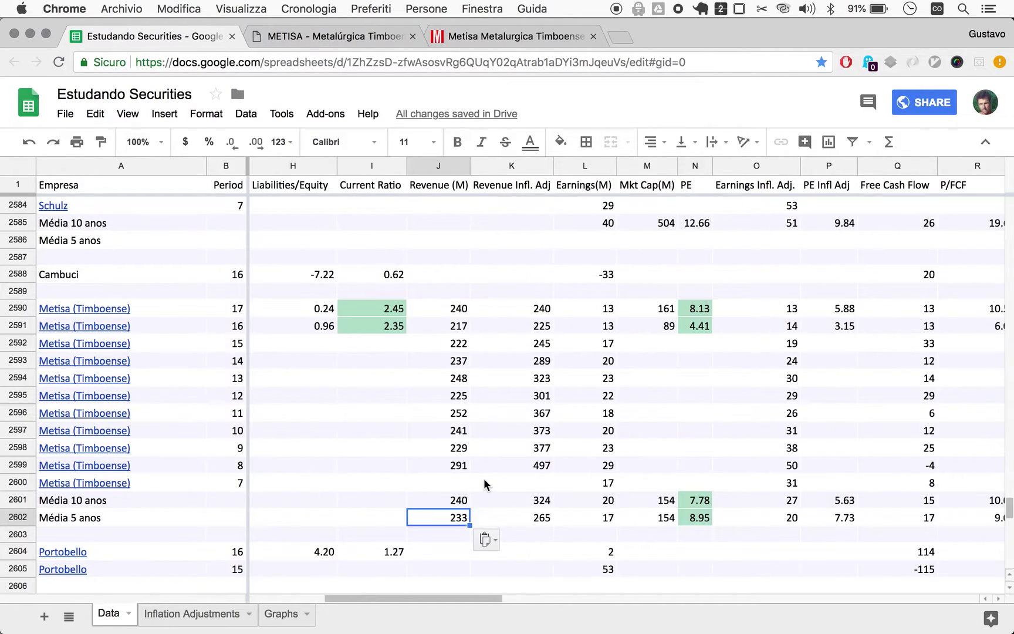
{"action": "scroll", "coordinate": [483, 478], "scroll_direction": "left", "scroll_amount": 3}
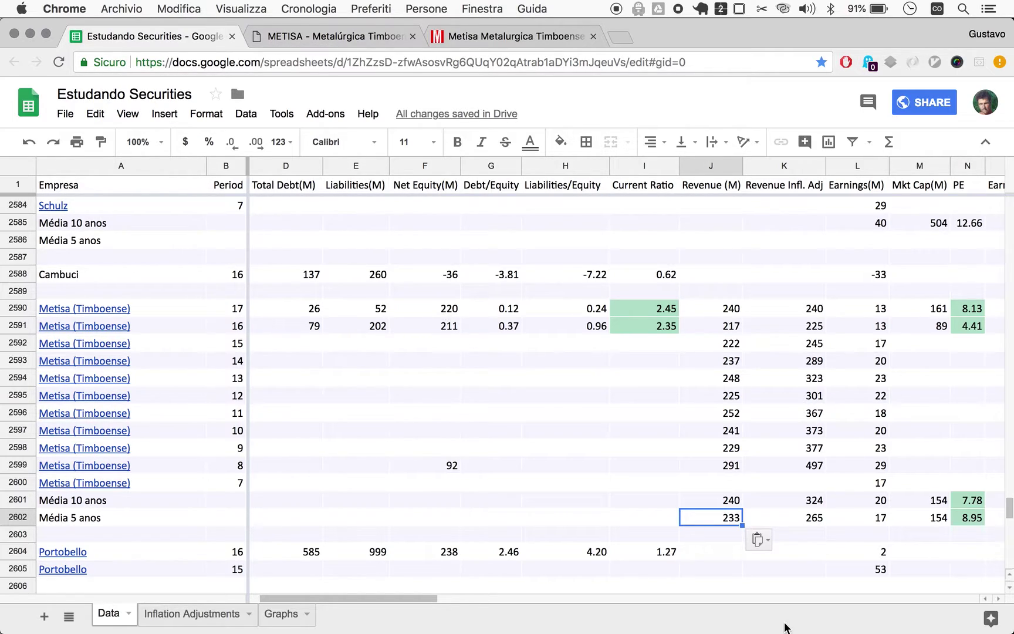
{"action": "scroll", "coordinate": [838, 429], "scroll_direction": "right", "scroll_amount": 3}
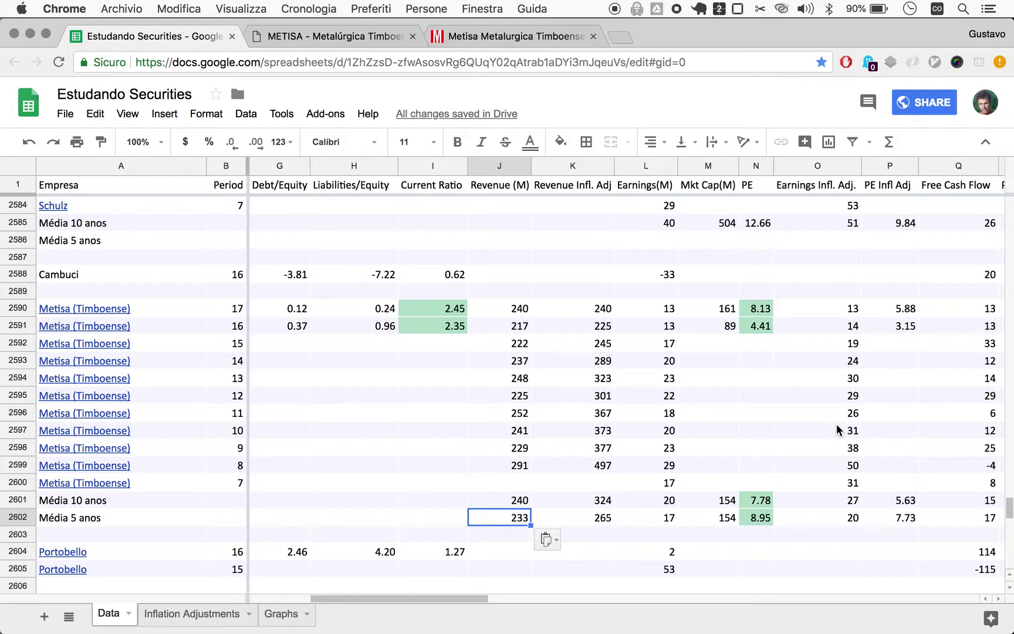
{"action": "scroll", "coordinate": [838, 429], "scroll_direction": "right", "scroll_amount": 1}
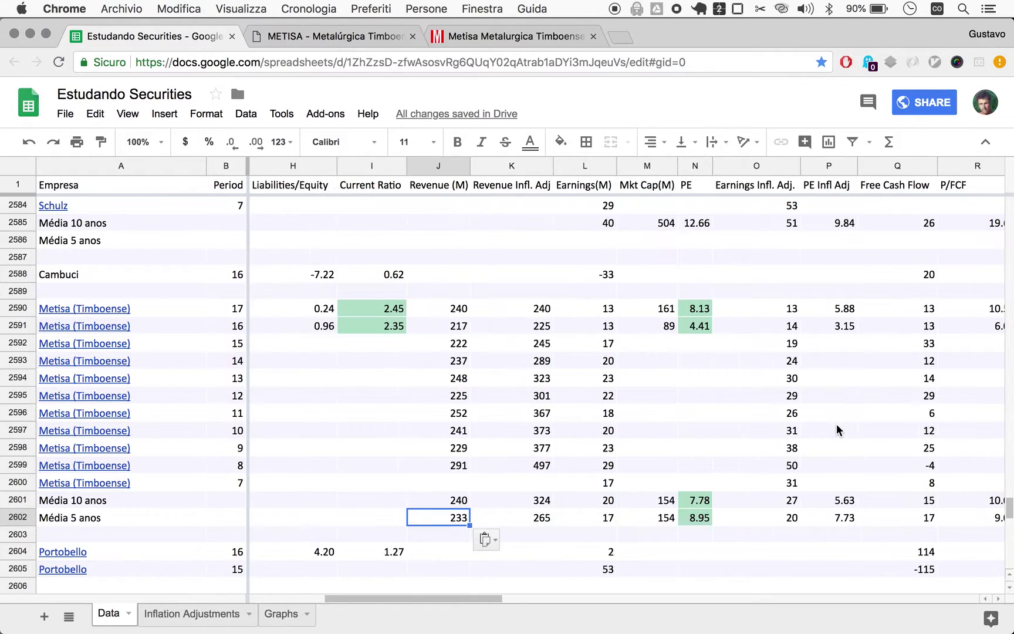
Examine Metisa's P/FCF, FCF Infl Adjs and P/FCF Infl Adj columns against its market cap, earnings and revenue averages
{"action": "scroll", "coordinate": [837, 430], "scroll_direction": "right", "scroll_amount": 2}
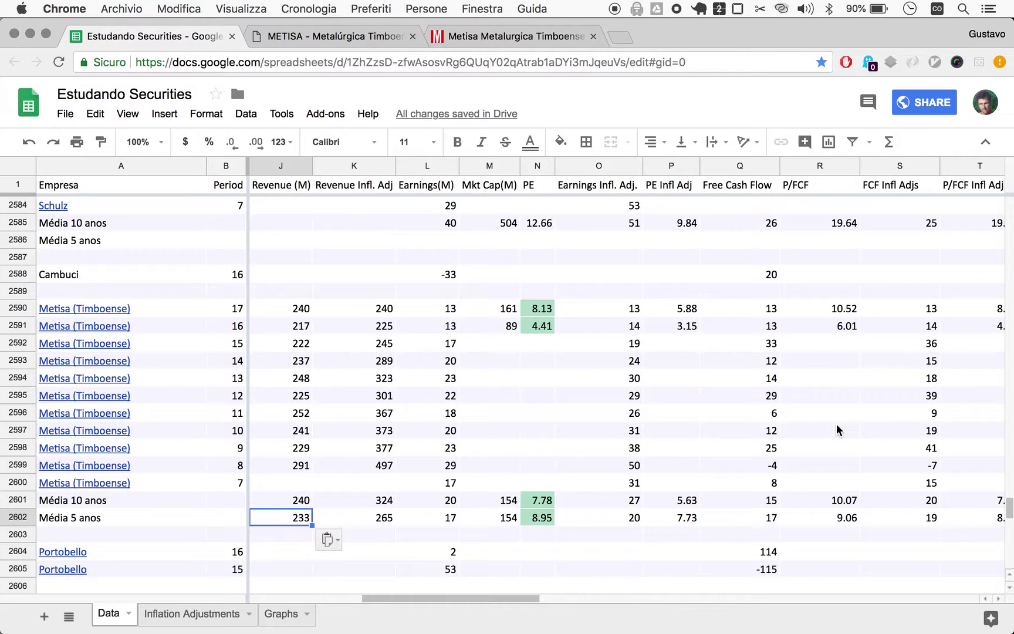
{"action": "scroll", "coordinate": [837, 429], "scroll_direction": "right", "scroll_amount": 2}
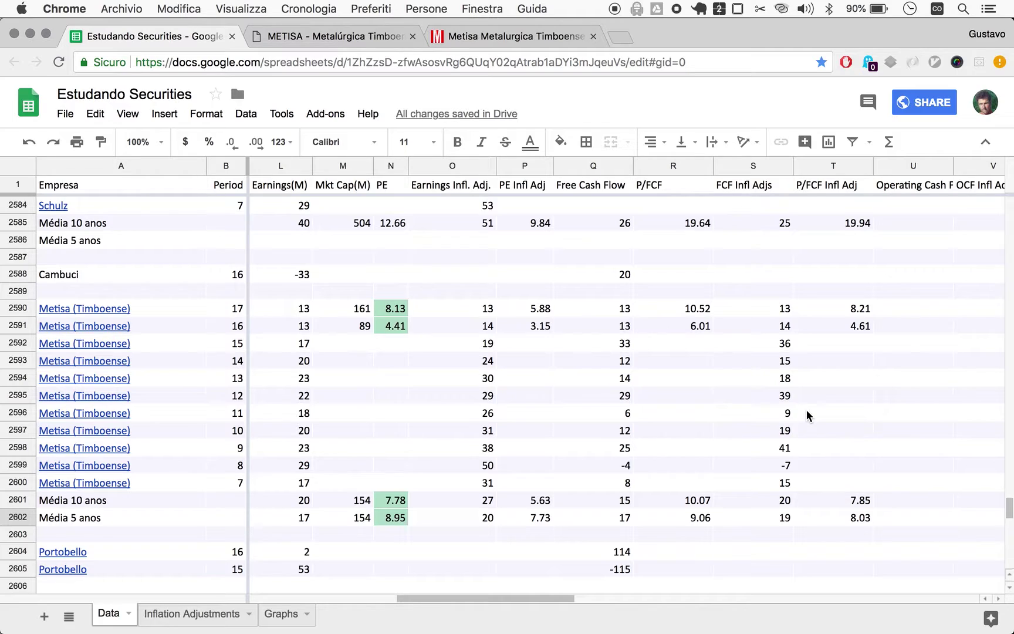
{"action": "type", "text": "233"}
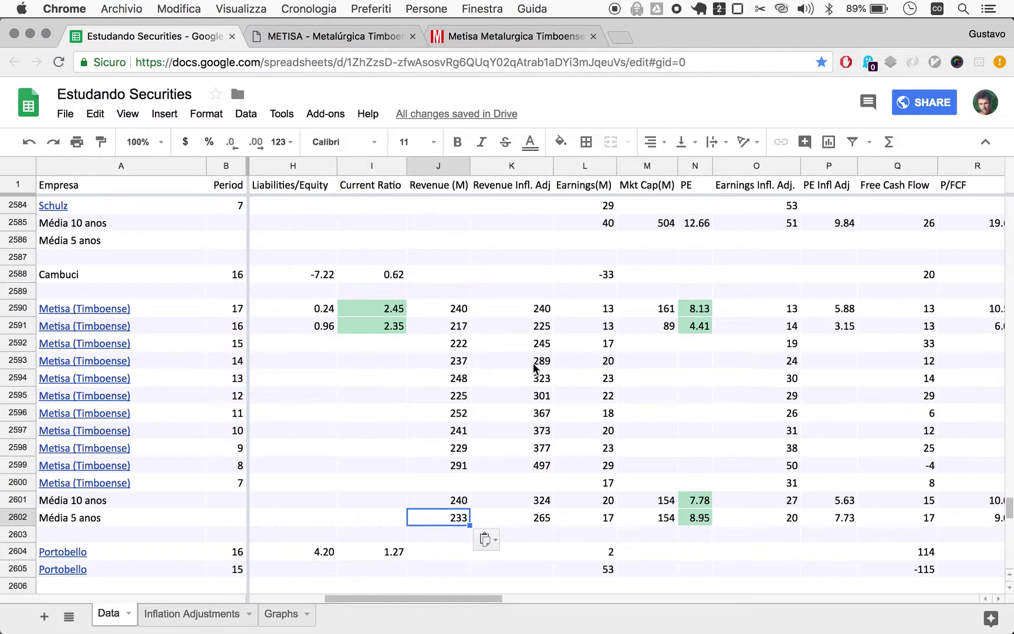
{"action": "scroll", "coordinate": [534, 367], "scroll_direction": "right", "scroll_amount": 2}
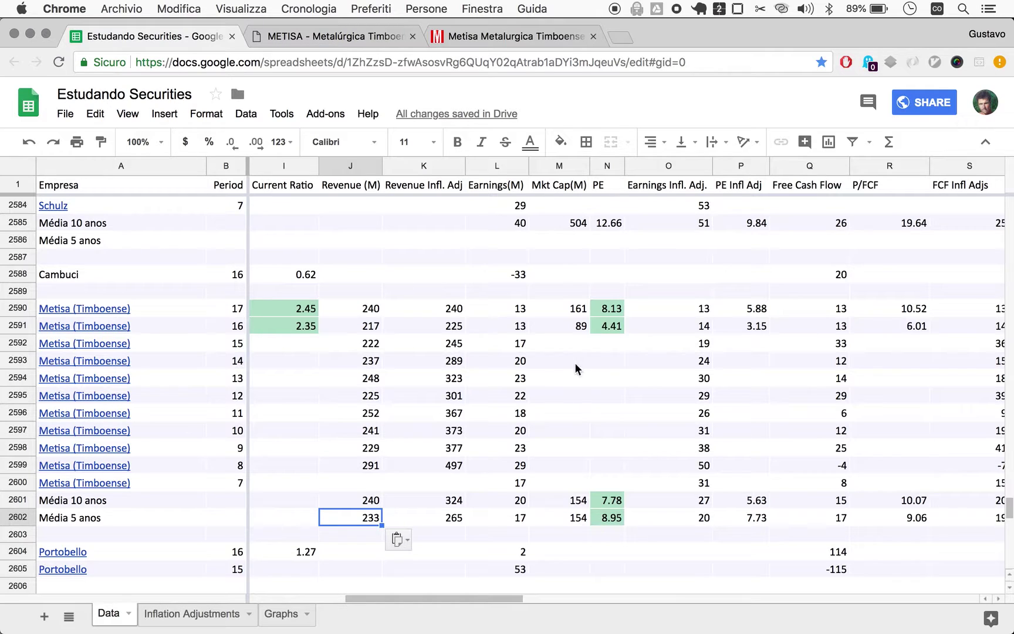
{"action": "scroll", "coordinate": [692, 419], "scroll_direction": "right", "scroll_amount": 5}
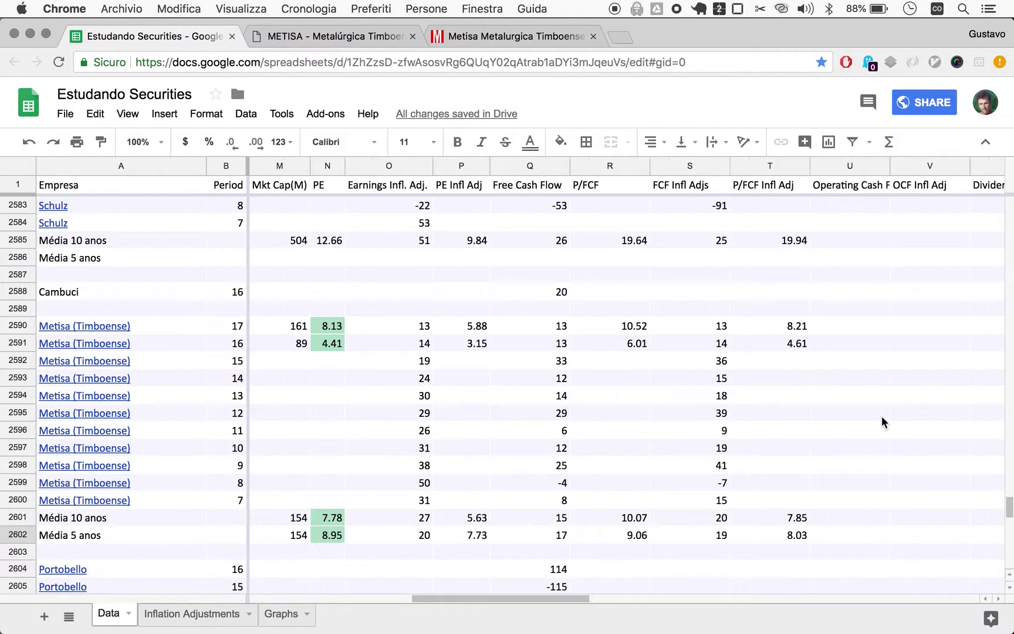
{"action": "scroll", "coordinate": [883, 422], "scroll_direction": "right", "scroll_amount": 2}
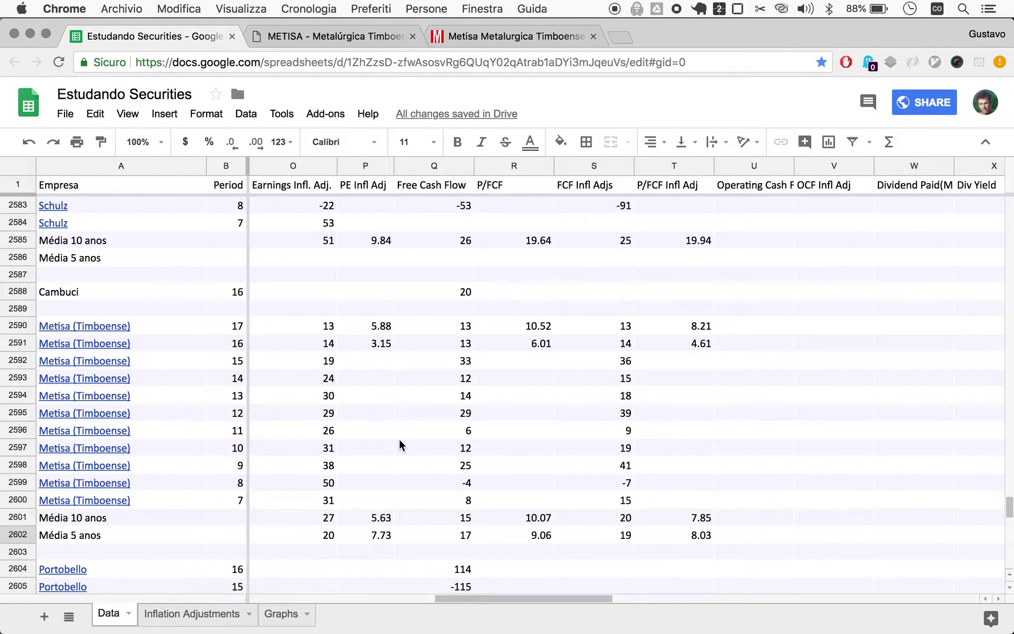
{"action": "type", "text": "233"}
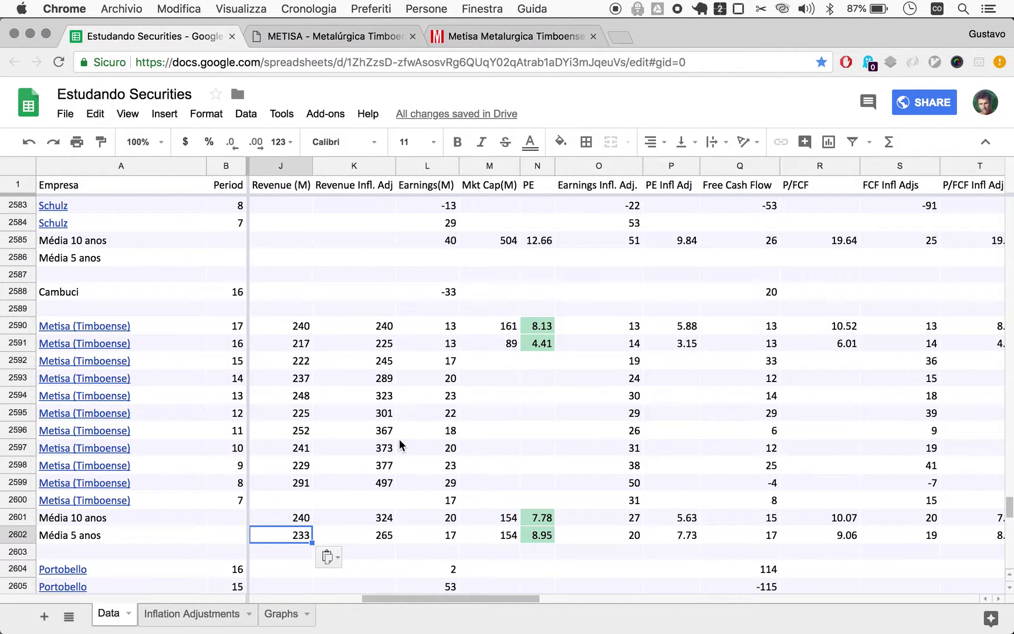
Switch to nvALT and open the "Naive Investor" note
{"action": "key", "text": "super+space"}
{"action": "type", "text": "n"}
{"action": "key", "text": "Return"}
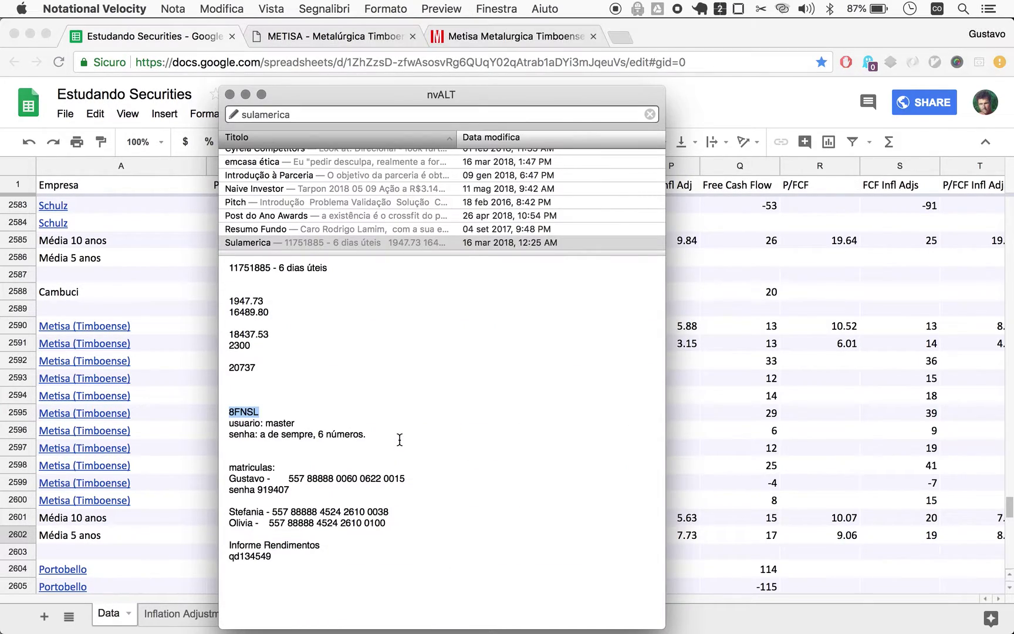
{"action": "key", "text": "super+l"}
{"action": "type", "text": "naive Investor"}
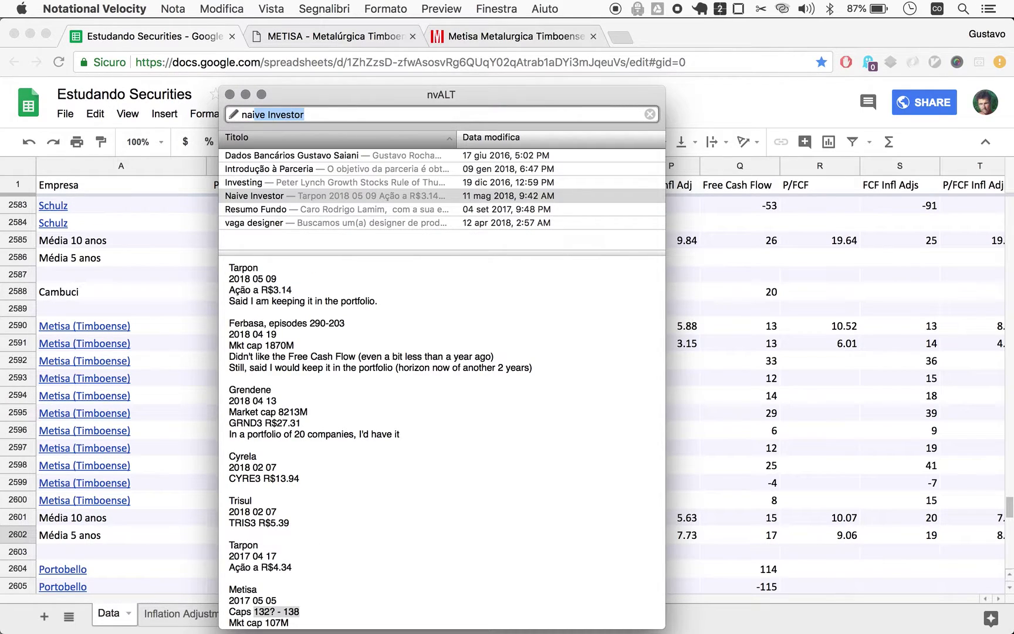
{"action": "key", "text": "Return"}
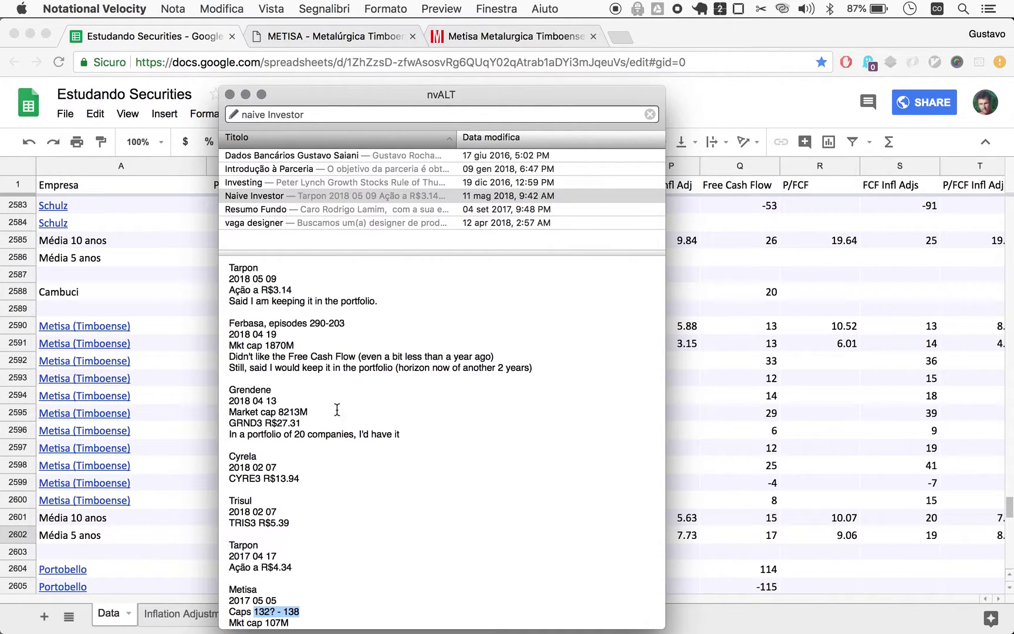
Duplicate the note's Metisa entry from 2017 05 05 at the very beginning of the note, above the first Tarpon entry
{"action": "scroll", "coordinate": [329, 511], "scroll_direction": "down", "scroll_amount": 1}
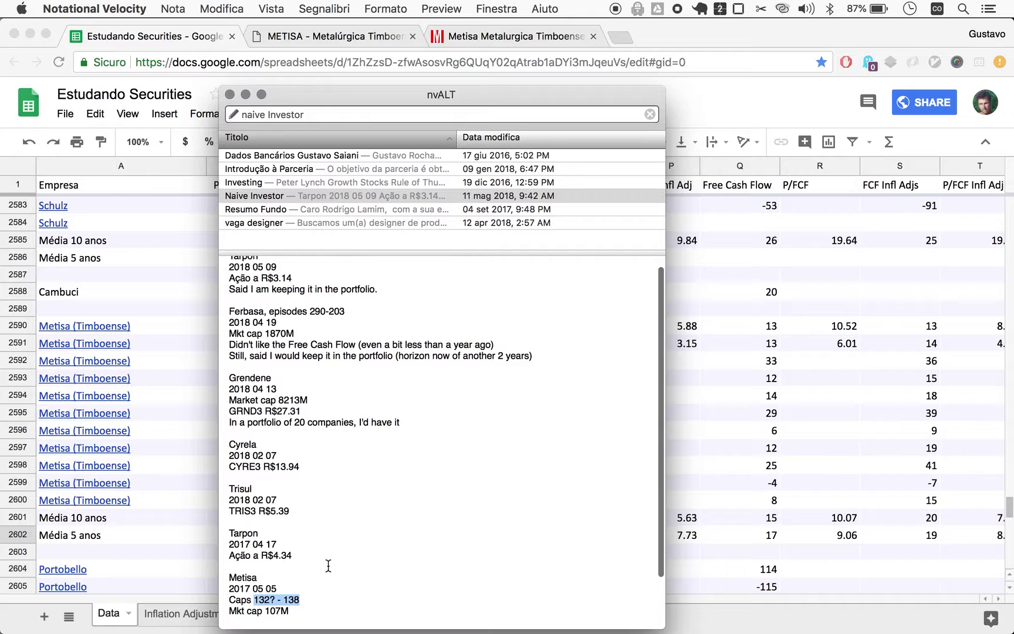
{"action": "left_click", "coordinate": [312, 598]}
{"action": "left_click", "coordinate": [298, 617]}
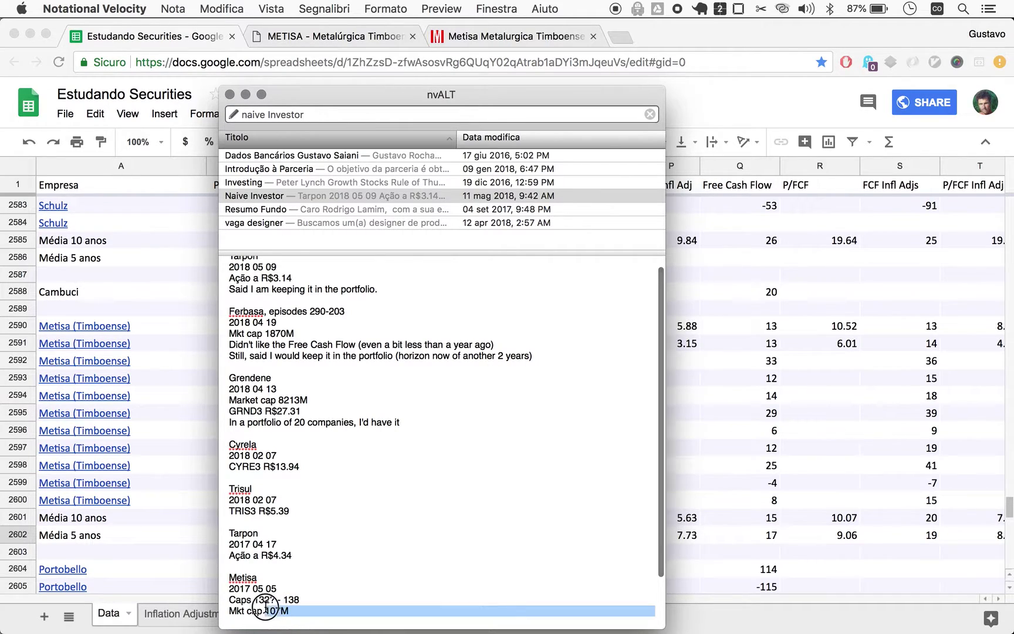
{"action": "scroll", "coordinate": [294, 610], "scroll_direction": "down", "scroll_amount": 1}
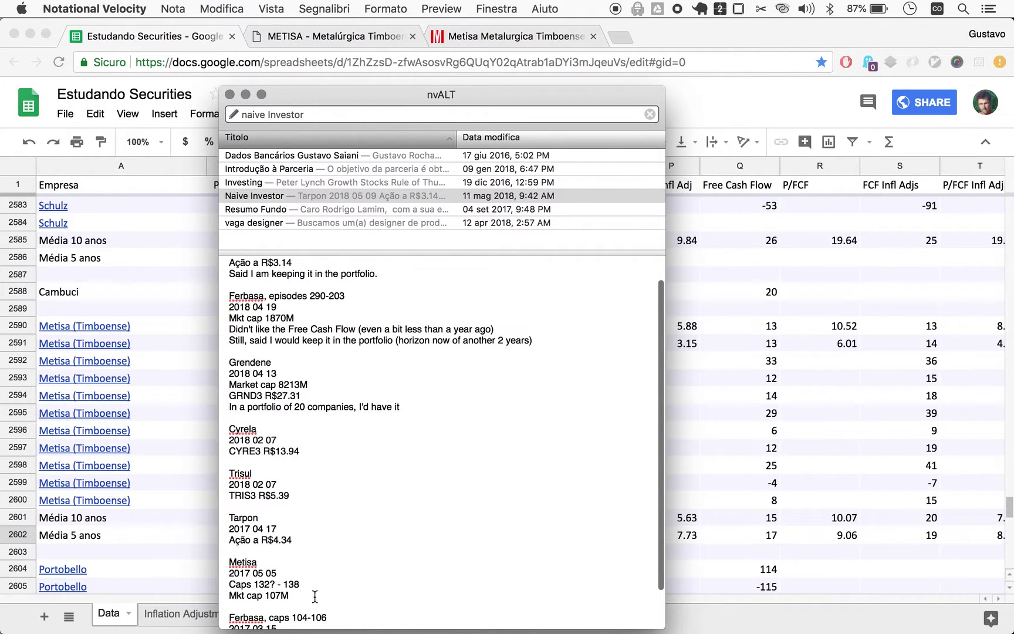
{"action": "left_click_drag", "start_coordinate": [290, 596], "coordinate": [224, 567]}
{"action": "key", "text": "super+c"}
{"action": "scroll", "coordinate": [225, 469], "scroll_direction": "up", "scroll_amount": 2}
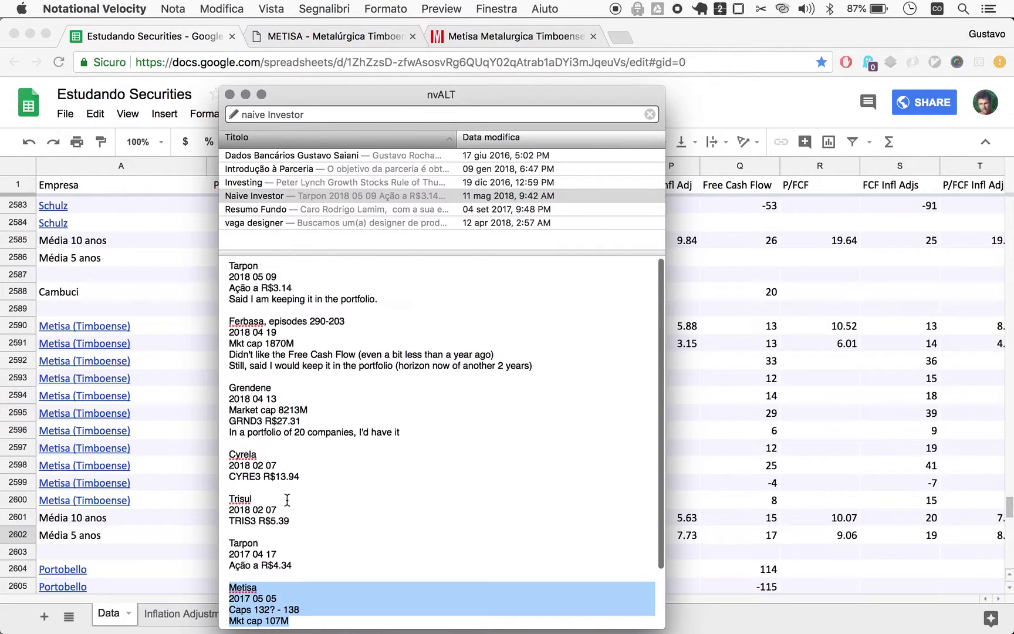
{"action": "left_click", "coordinate": [230, 267]}
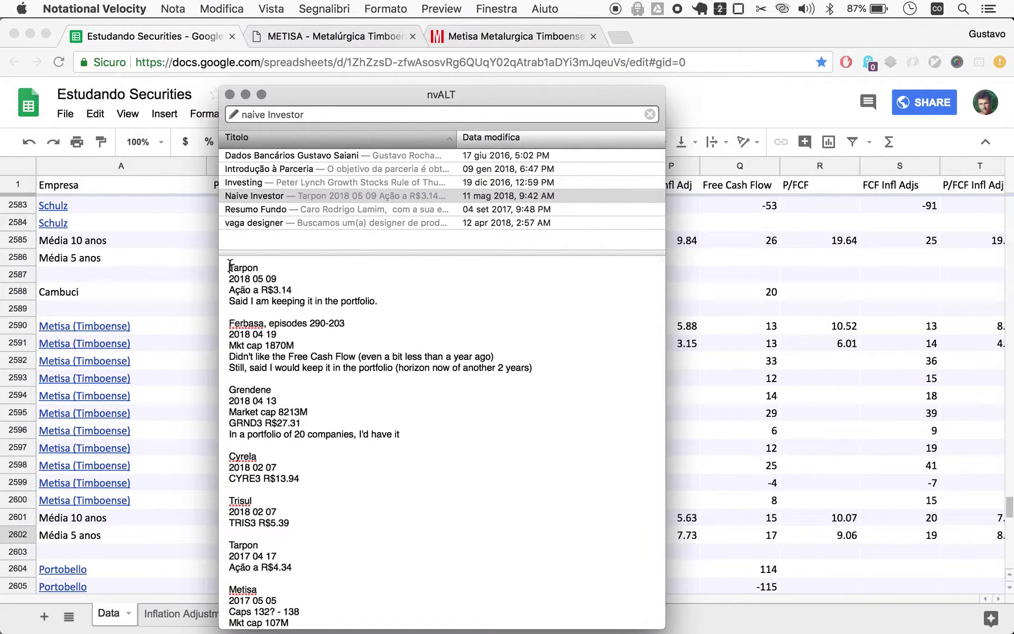
{"action": "key", "text": "super+v"}
{"action": "key", "text": "Return"}
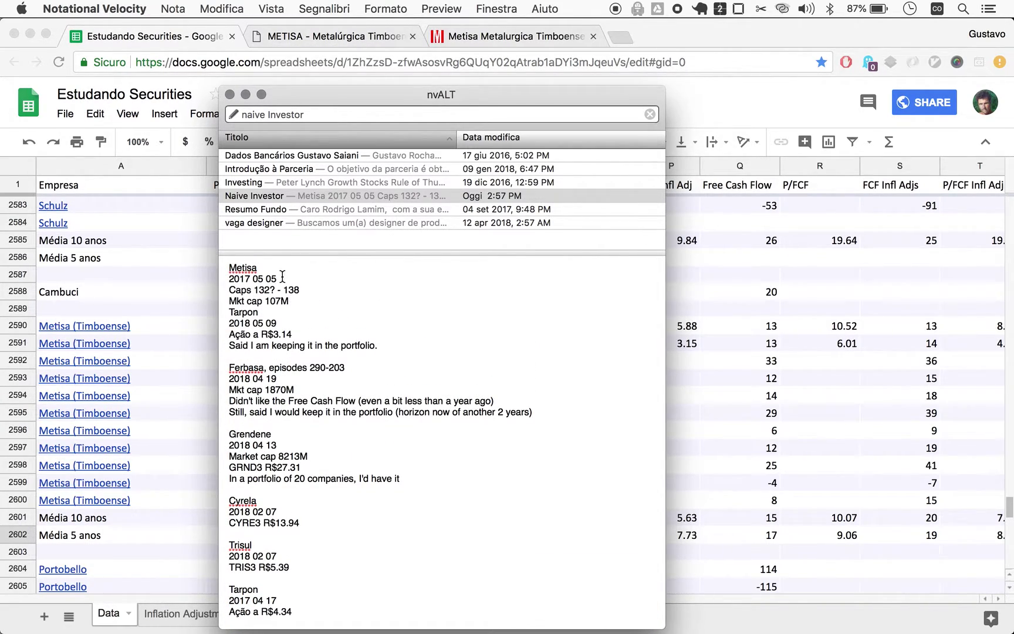
Date the new Metisa entry 2018 05 15, separate it from the Tarpon entry with a blank line, and delete its Caps line
{"action": "left_click", "coordinate": [245, 281]}
{"action": "key", "text": "Delete"}
{"action": "type", "text": "8"}
{"action": "key", "text": "Delete"}
{"action": "type", "text": "1"}
{"action": "left_click", "coordinate": [301, 301]}
{"action": "key", "text": "Return"}
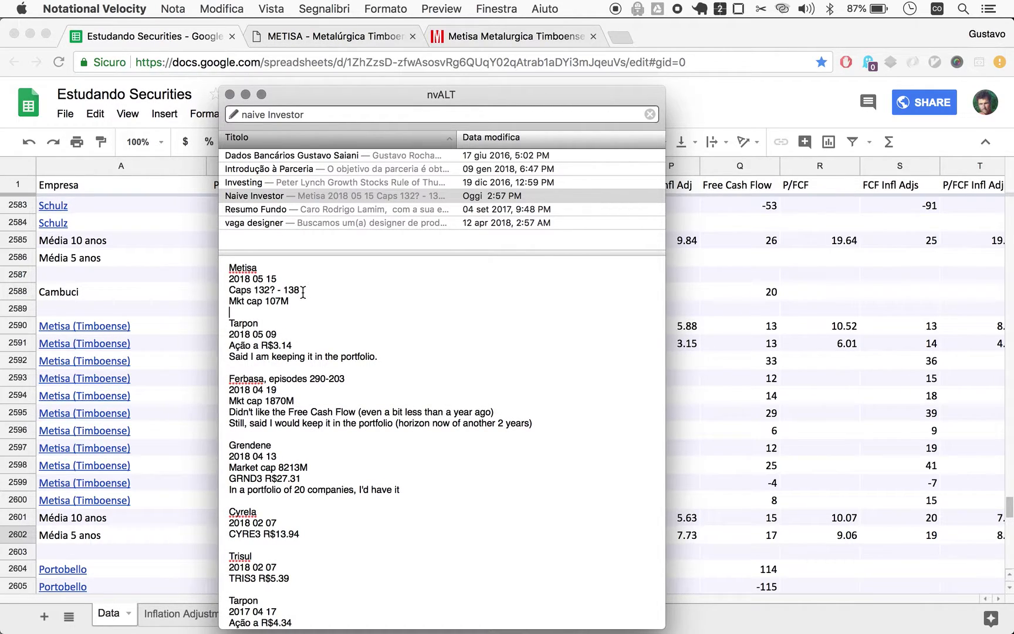
{"action": "left_click_drag", "start_coordinate": [303, 292], "coordinate": [223, 289]}
{"action": "key", "text": "BackSpace"}
{"action": "key", "text": "BackSpace"}
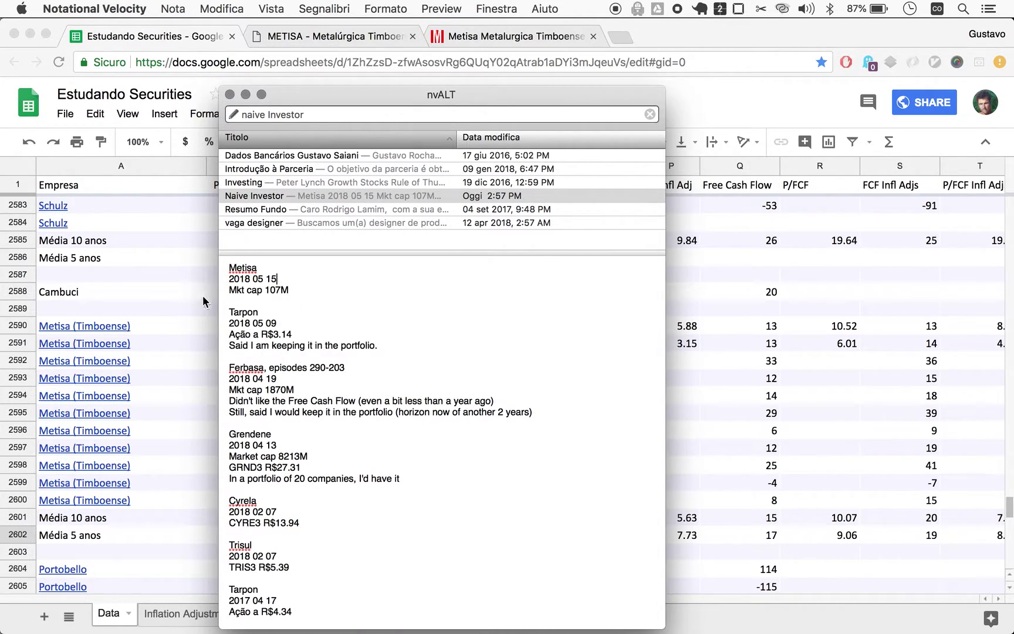
Check Metisa's market cap in the Estudando Securities spreadsheet and return to the nvALT note
{"action": "key", "text": "super+Tab"}
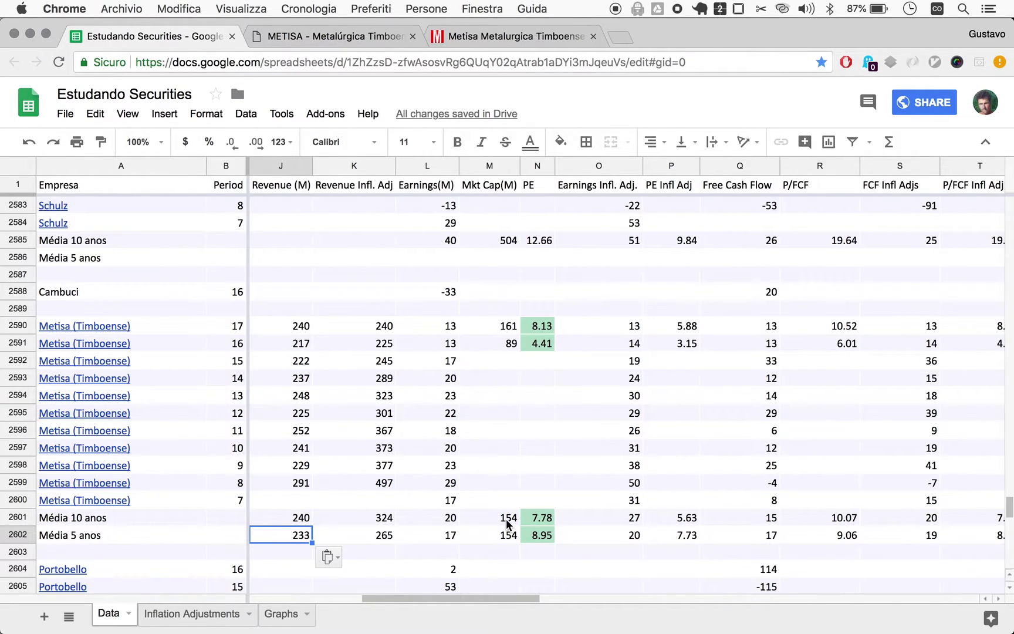
{"action": "key", "text": "super+Tab"}
{"action": "key", "text": "super+Tab"}
{"action": "key", "text": "super+shift+Tab"}
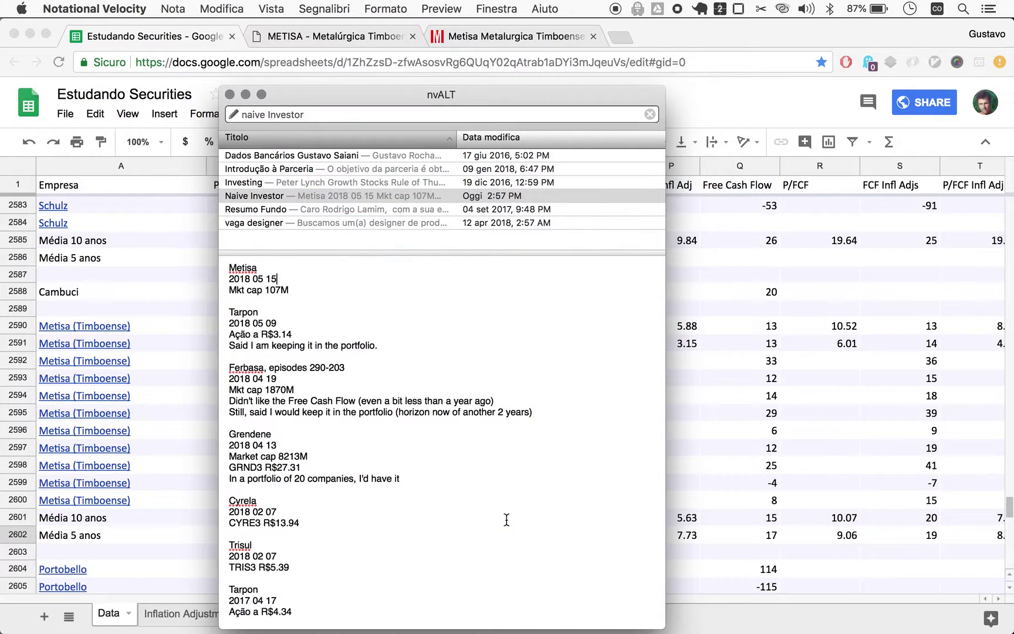
{"action": "key", "text": "Return"}
{"action": "type", "text": "Mark"}
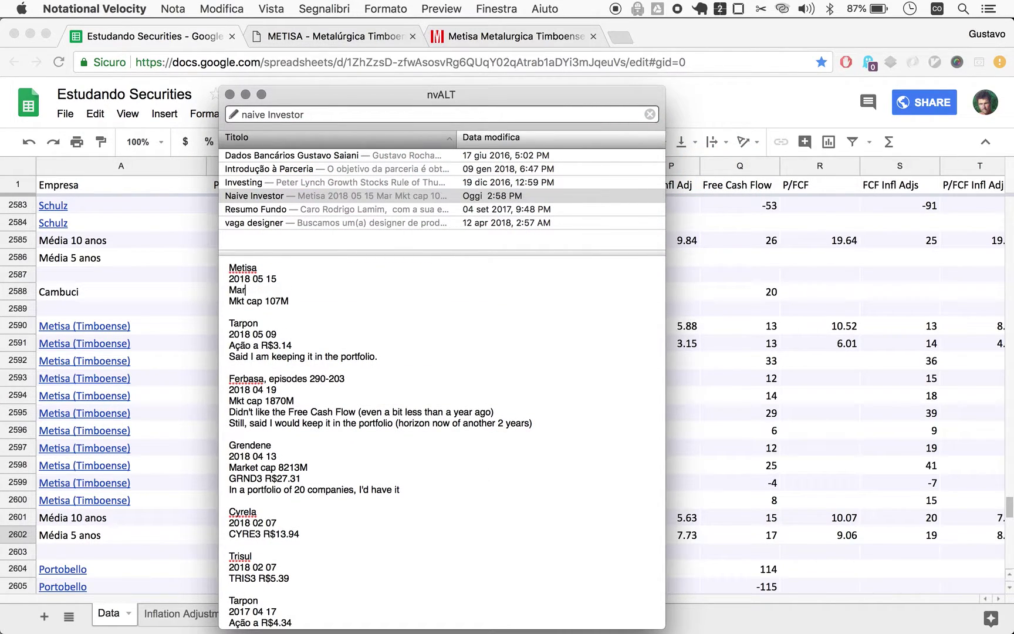
{"action": "key", "text": "super+shift+Left"}
{"action": "key", "text": "BackSpace"}
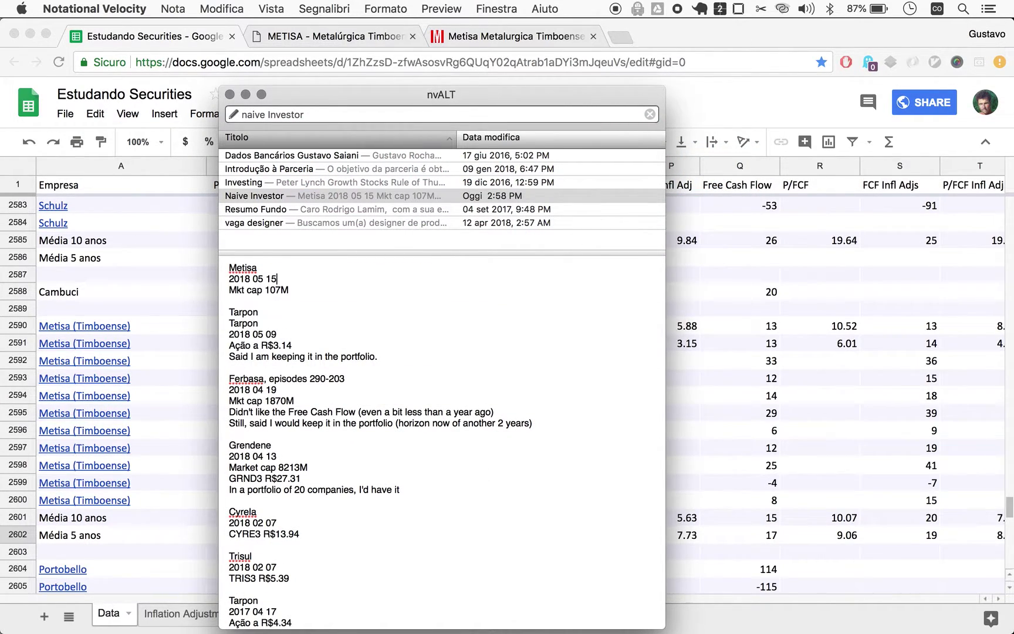
{"action": "key", "text": "BackSpace"}
Set the market cap in the new Metisa entry to 154M
{"action": "key", "text": "Down"}
{"action": "key", "text": "BackSpace"}
{"action": "key", "text": "Delete"}
{"action": "type", "text": "4"}
{"action": "key", "text": "BackSpace"}
{"action": "type", "text": "54"}
Add the line "Stock price: R$17" below the market cap in the new Metisa entry
{"action": "key", "text": "Right"}
{"action": "key", "text": "Return"}
{"action": "type", "text": "Stock pri"}
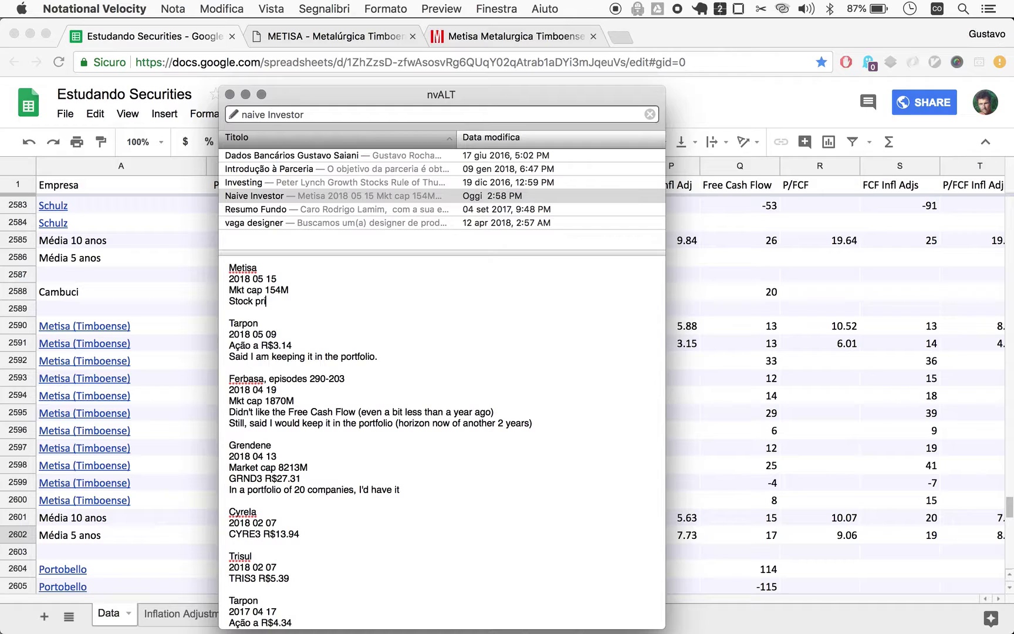
{"action": "type", "text": "ce: R$17"}
Switch to Chrome and open Metisa's stock quote from its Morningstar filings page
{"action": "left_click", "coordinate": [151, 335]}
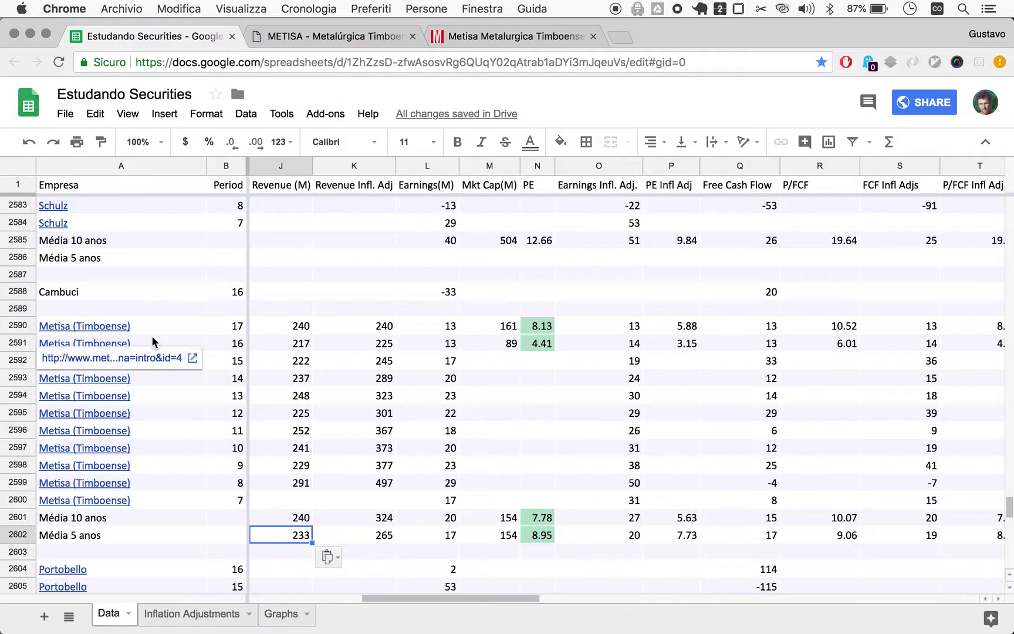
{"action": "key", "text": "super+3"}
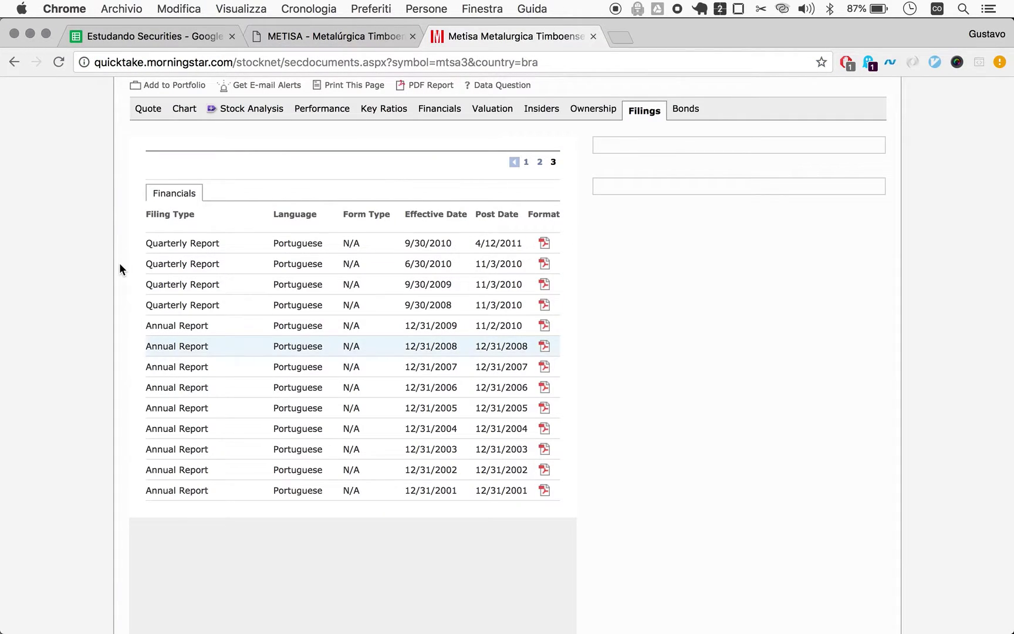
{"action": "scroll", "coordinate": [123, 205], "scroll_direction": "up", "scroll_amount": 3}
{"action": "left_click", "coordinate": [148, 222]}
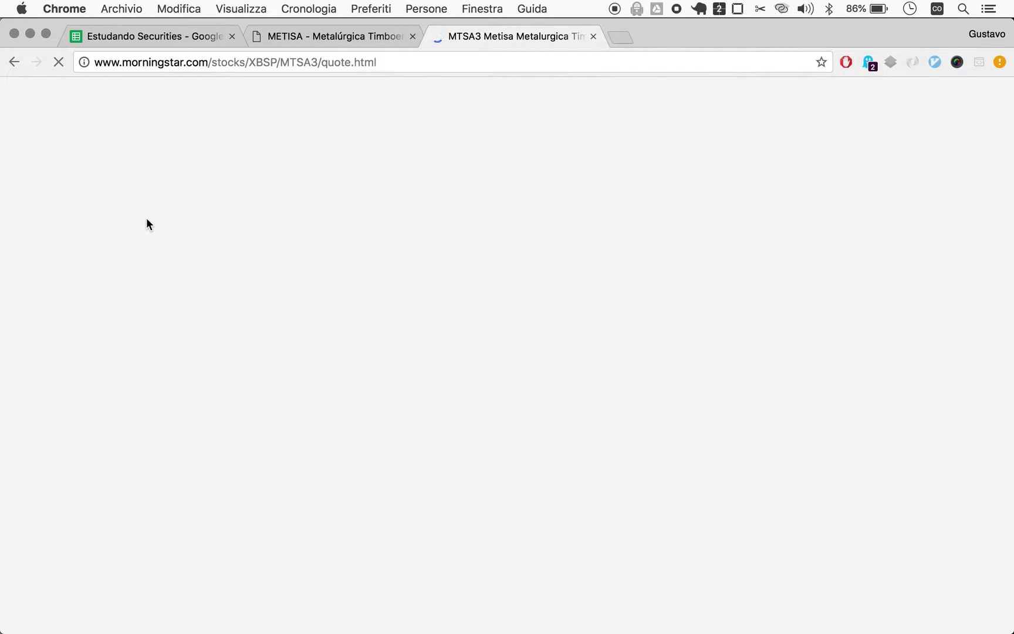
Look up "metisa stock pr" in a new tab, open Morningstar's MTSA3 quote there, and return to the quote page already loading
{"action": "key", "text": "super+t"}
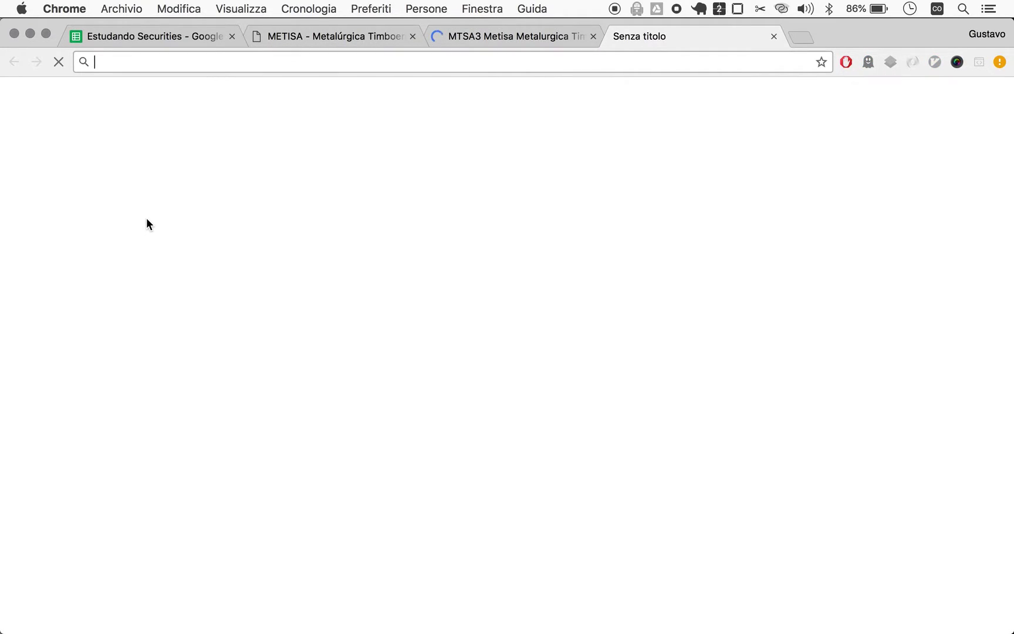
{"action": "type", "text": "me"}
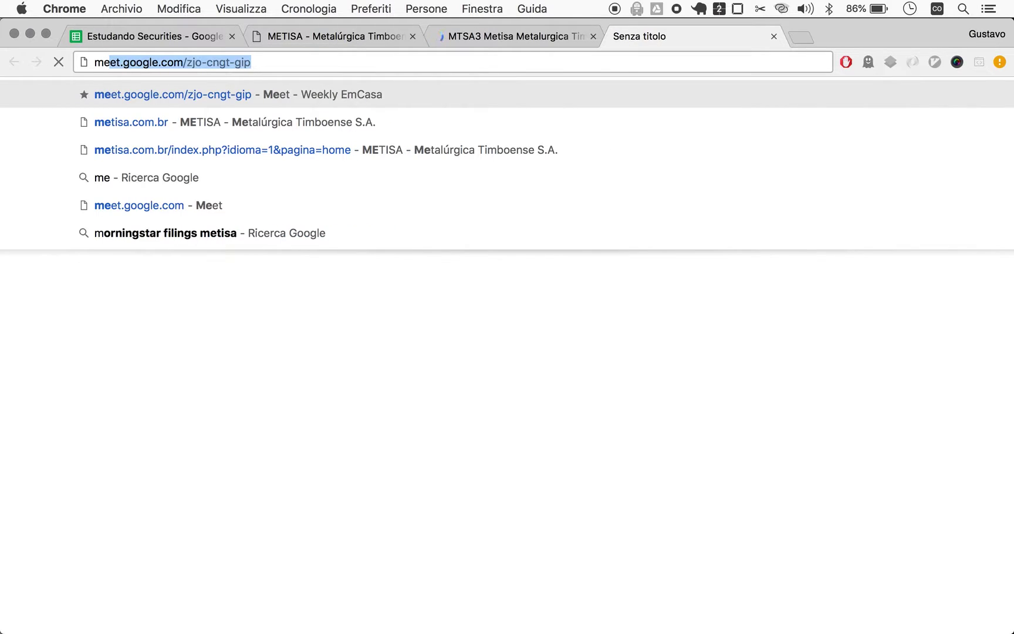
{"action": "type", "text": "tisa s"}
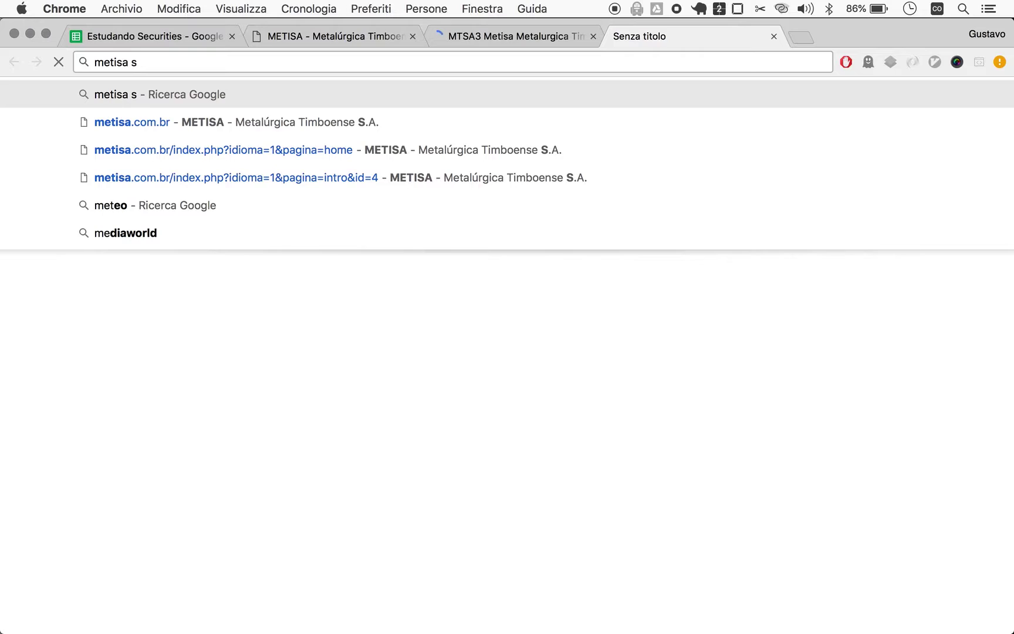
{"action": "type", "text": "to"}
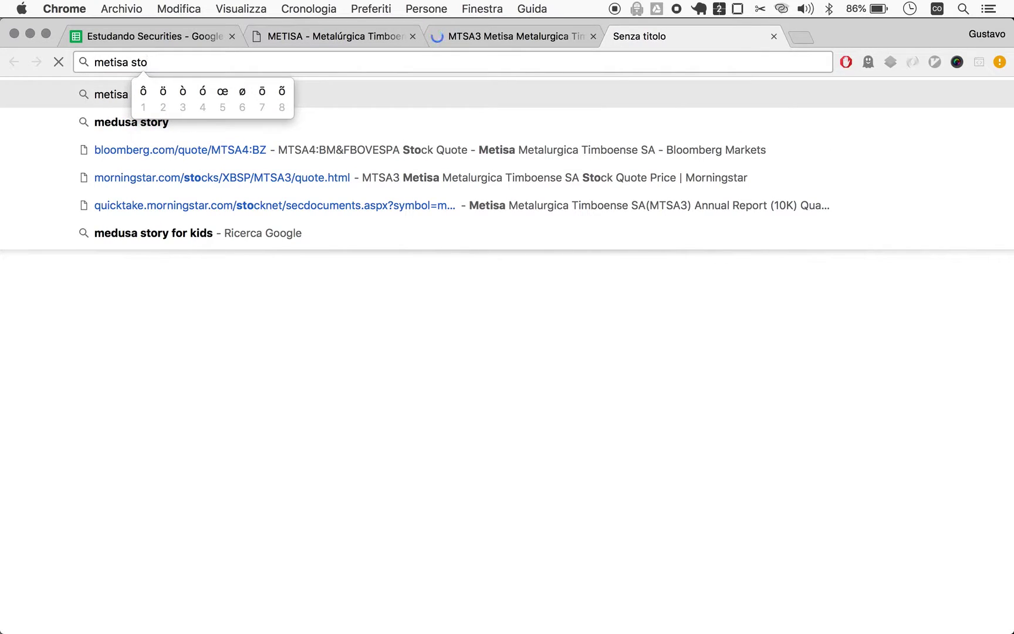
{"action": "type", "text": "ck pr"}
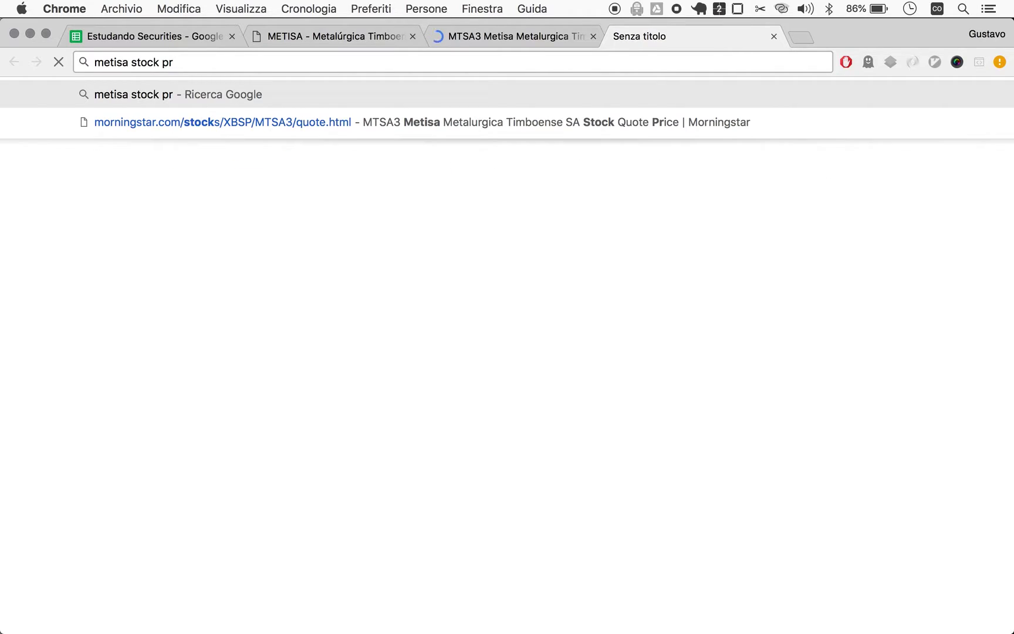
{"action": "left_click", "coordinate": [185, 121]}
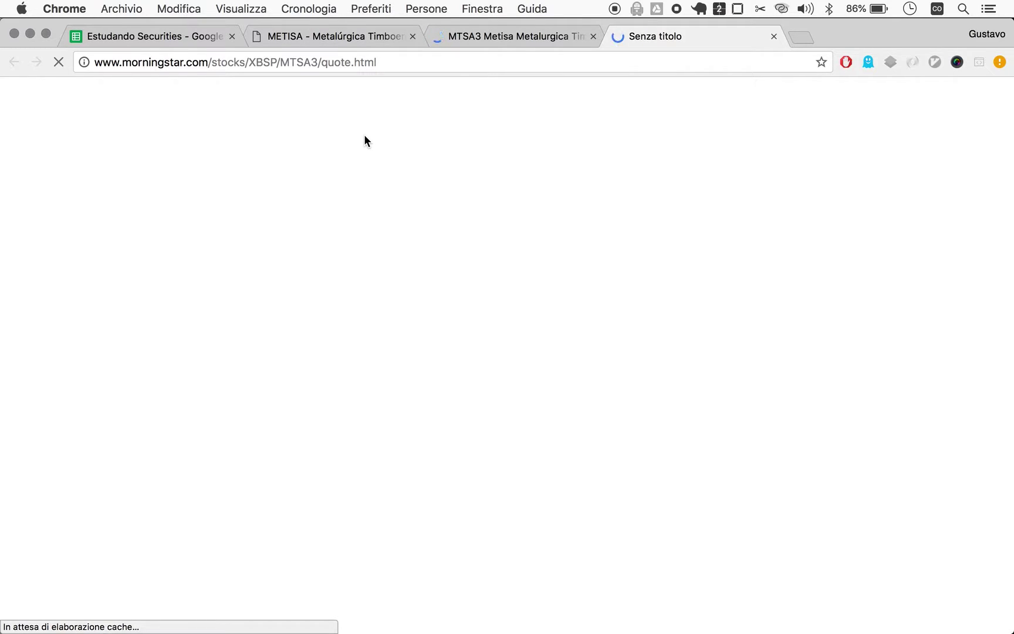
{"action": "left_click", "coordinate": [522, 36]}
Switch to the terminal, quit it, and return to the loading Morningstar quote page in Chrome
{"action": "mouse_move", "coordinate": [990, 481]}
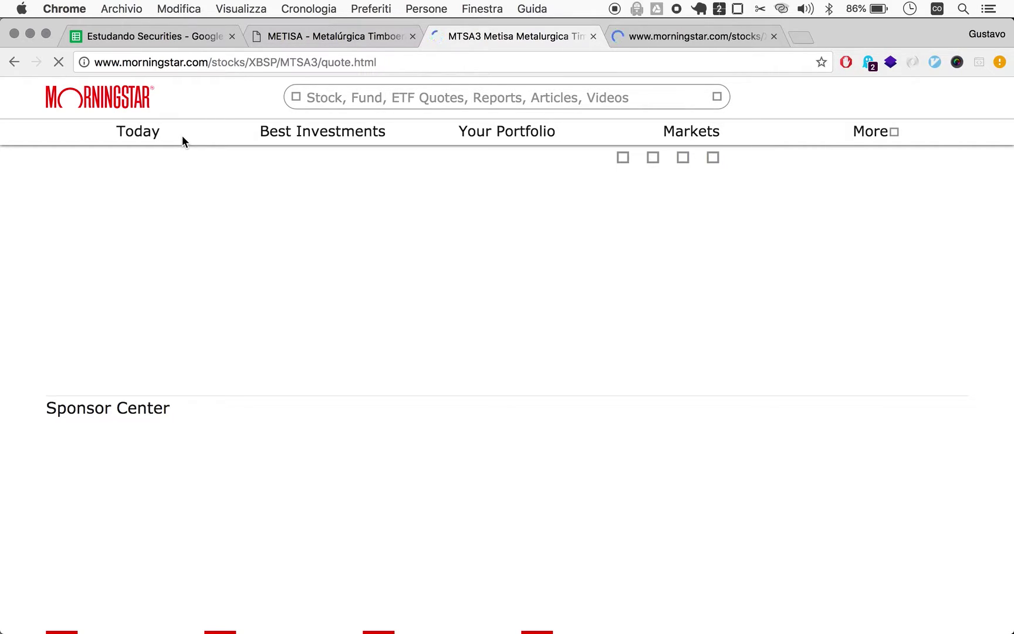
{"action": "mouse_move", "coordinate": [1007, 525]}
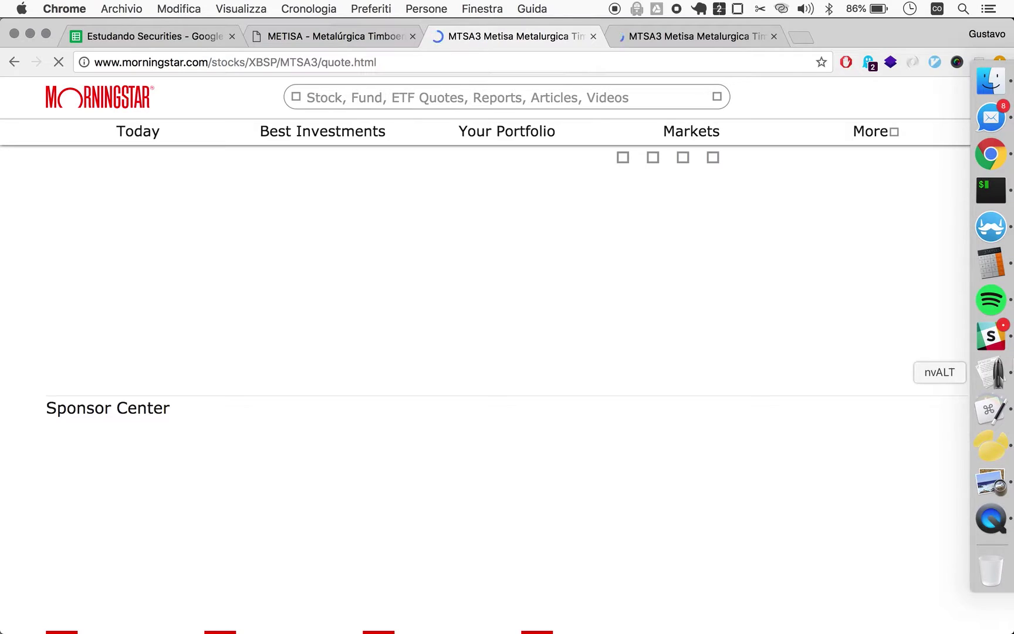
{"action": "left_click", "coordinate": [990, 206]}
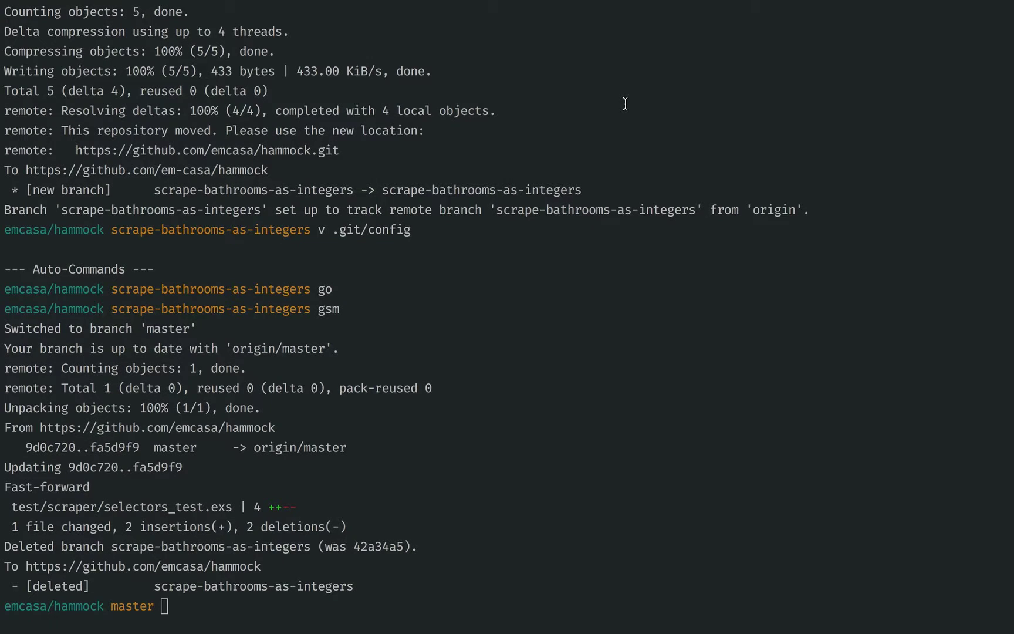
{"action": "key", "text": "super+q"}
{"action": "left_click", "coordinate": [620, 229]}
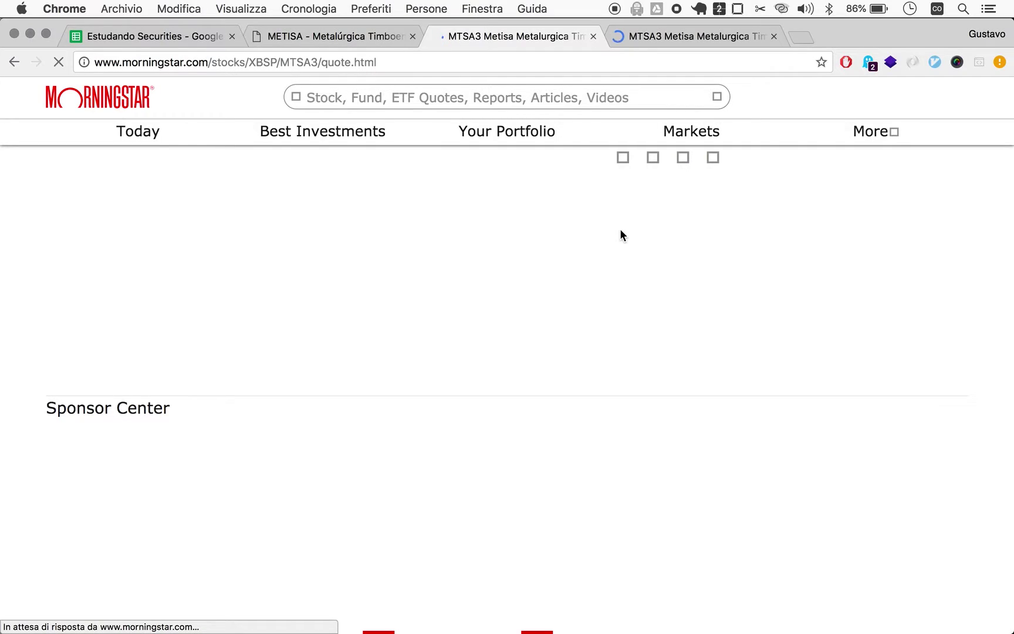
{"action": "mouse_move", "coordinate": [1010, 227]}
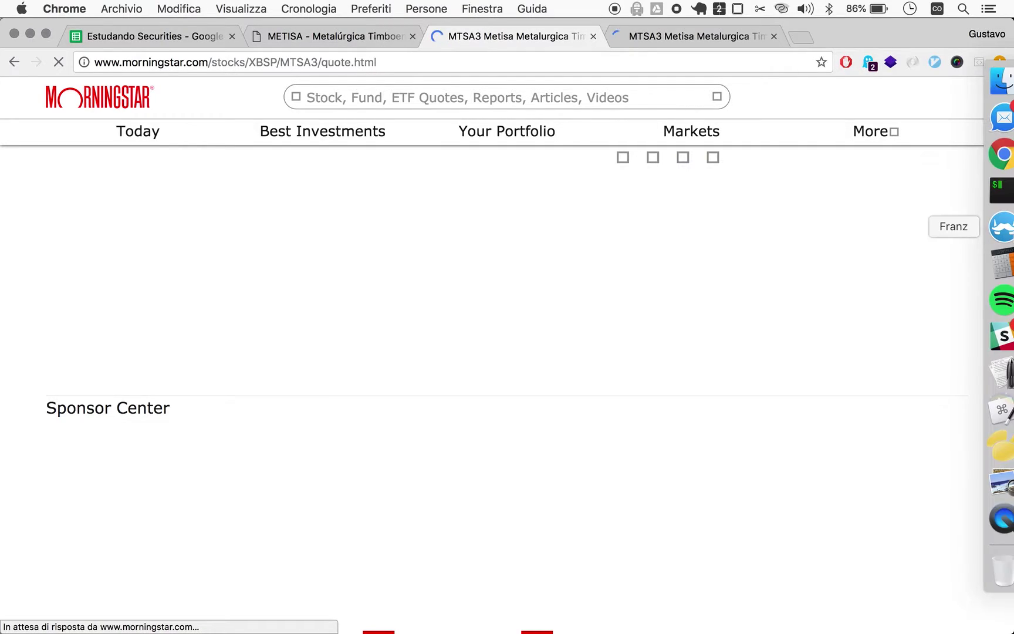